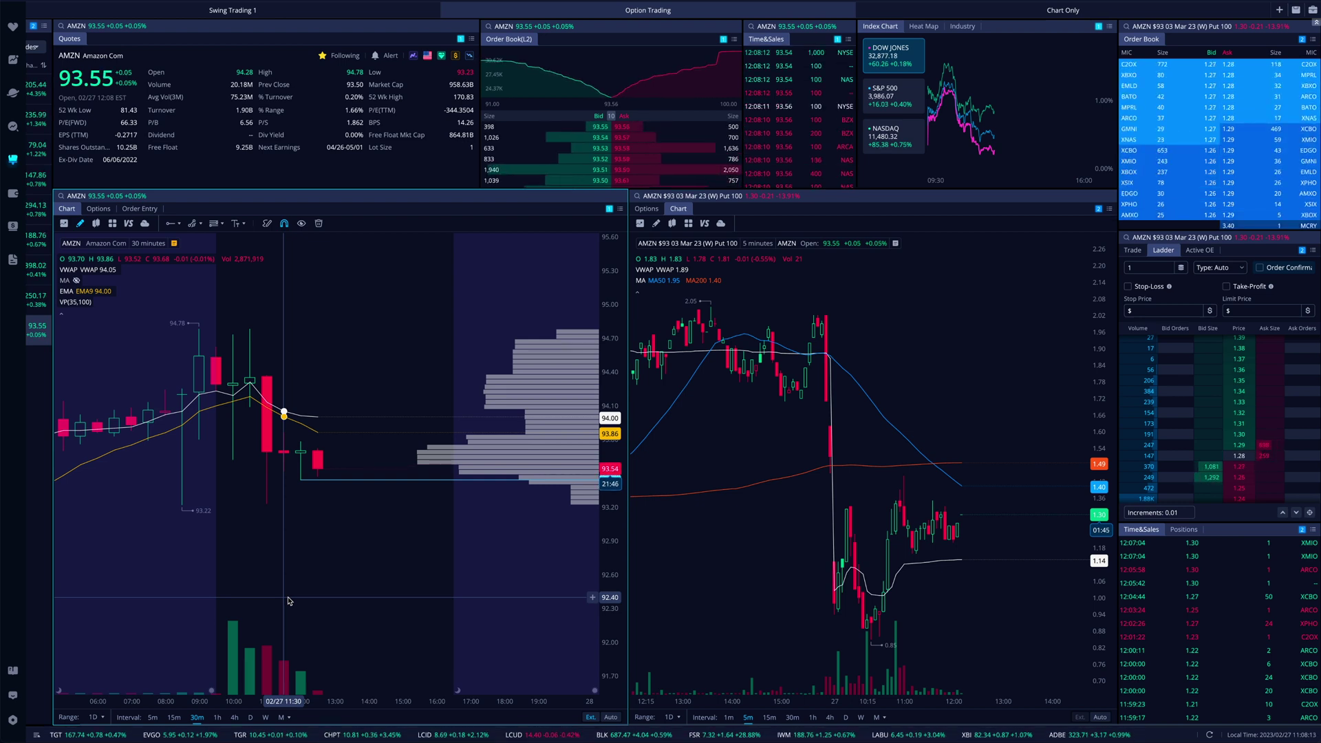
Switch the AMZN $93 put panel to Active OE, then back to the price ladder.
left_click(1199, 249)
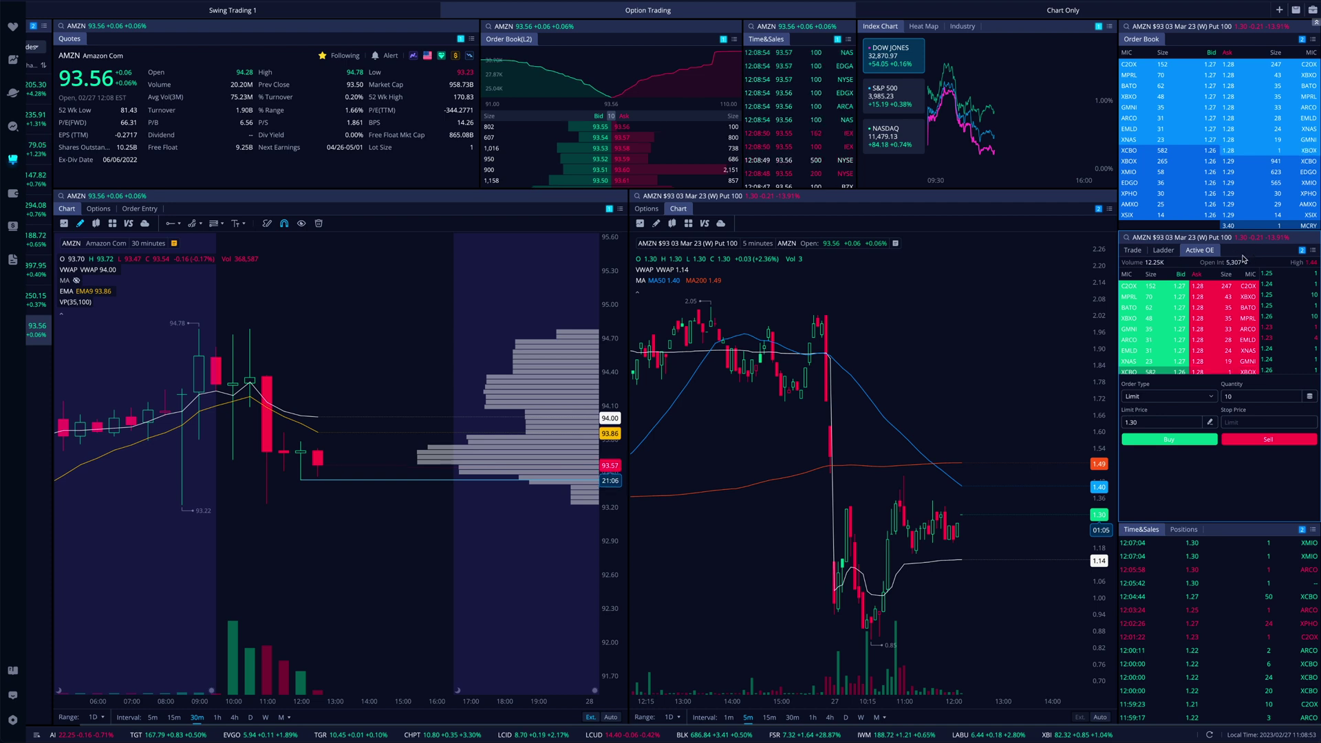
left_click(1163, 251)
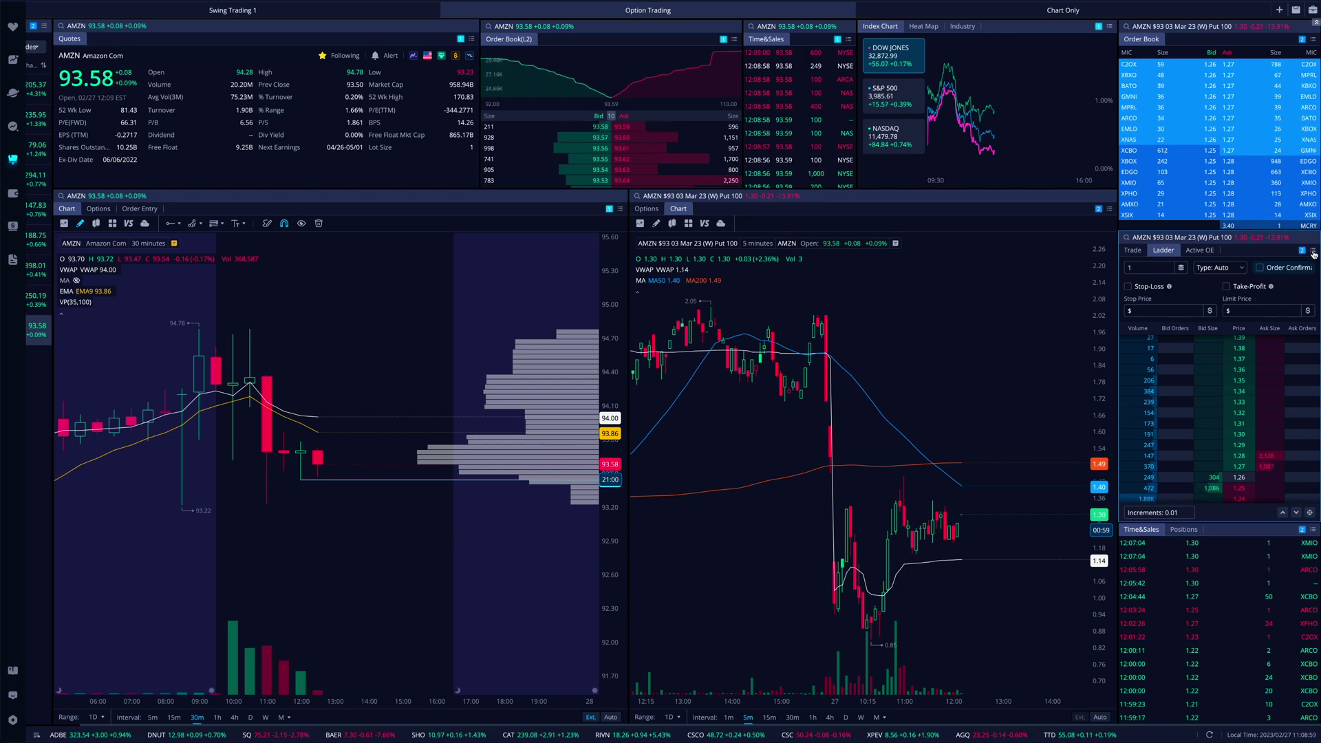
From the Ladder menu's Add a Widget gallery, add an Active Order Entry widget from the Trade widgets.
mouse_move(1283, 292)
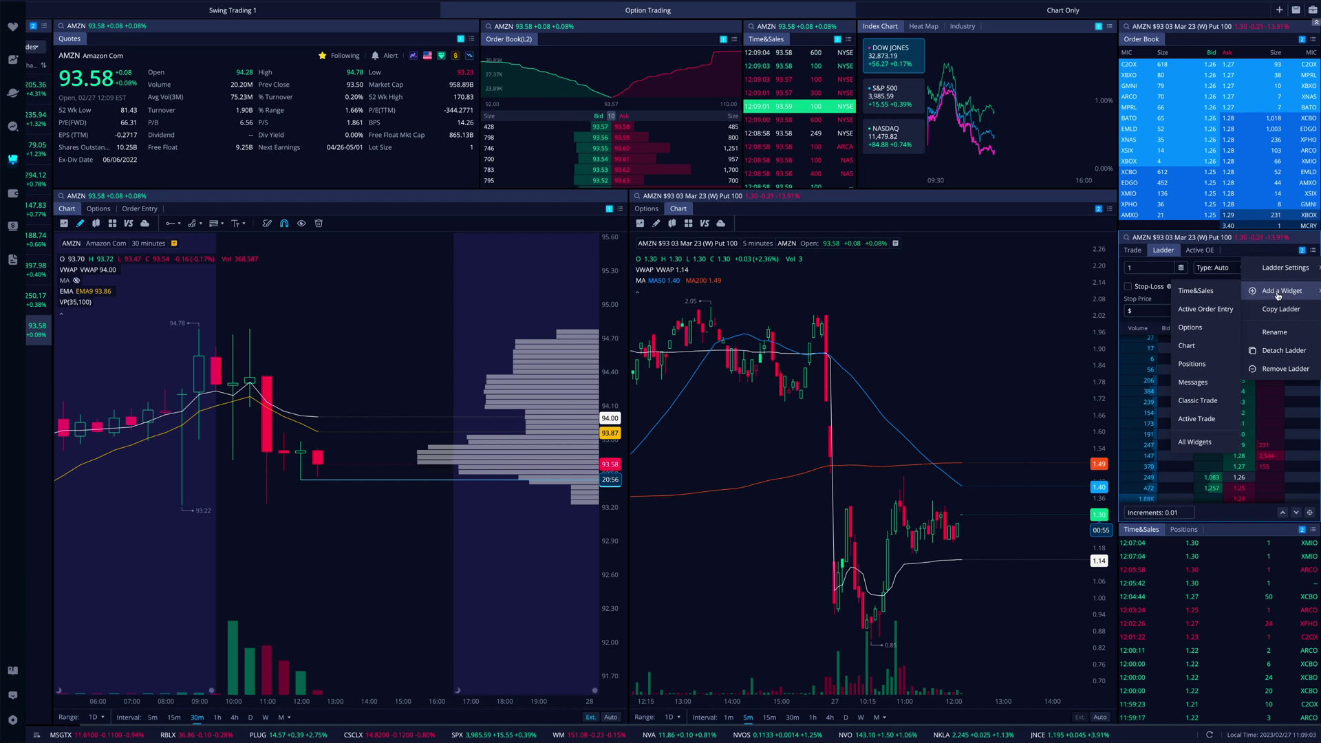
left_click(1195, 442)
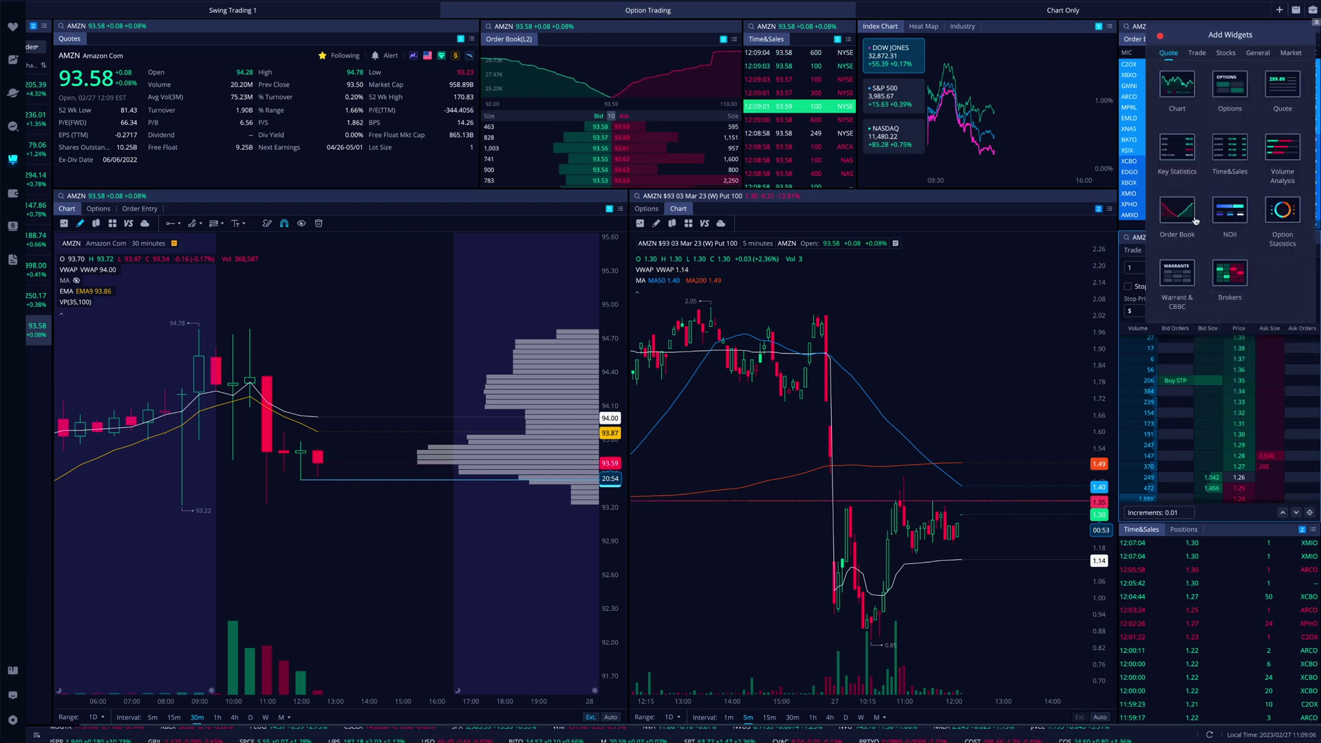
left_click_drag(1212, 33, 726, 208)
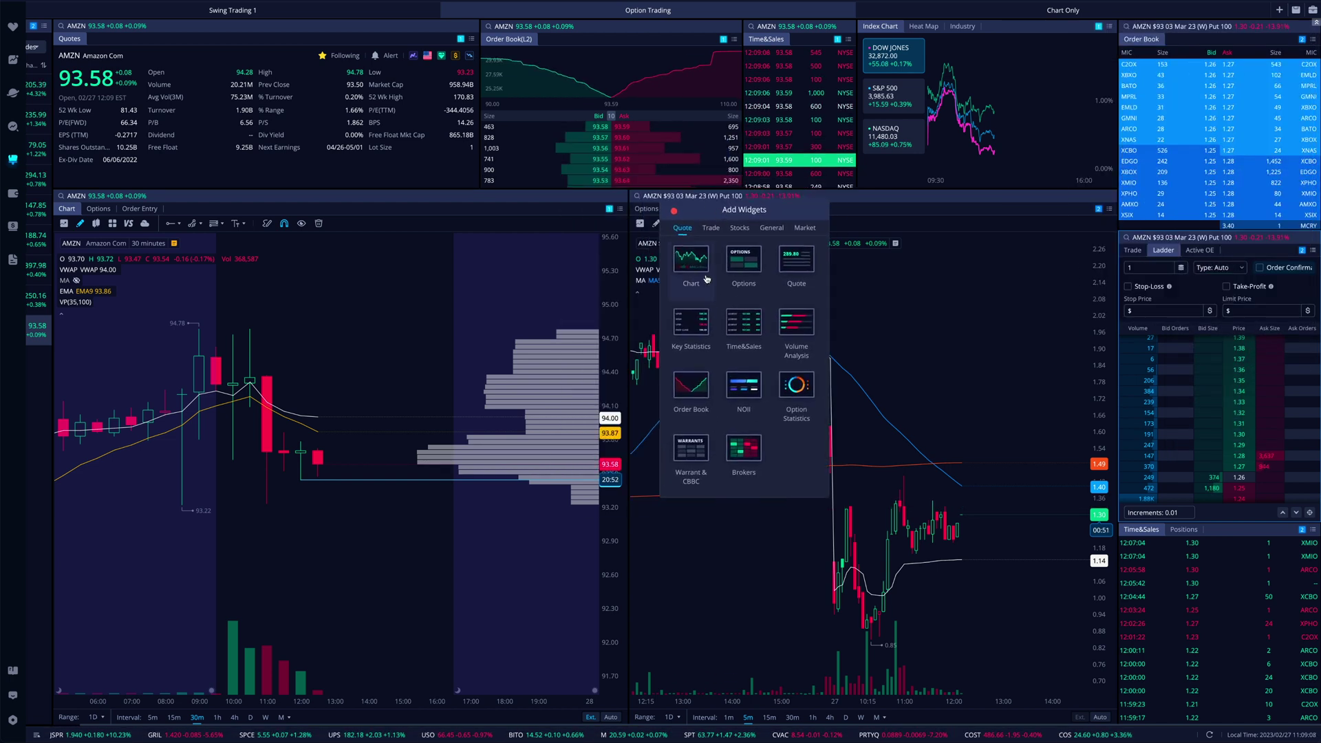
left_click(710, 231)
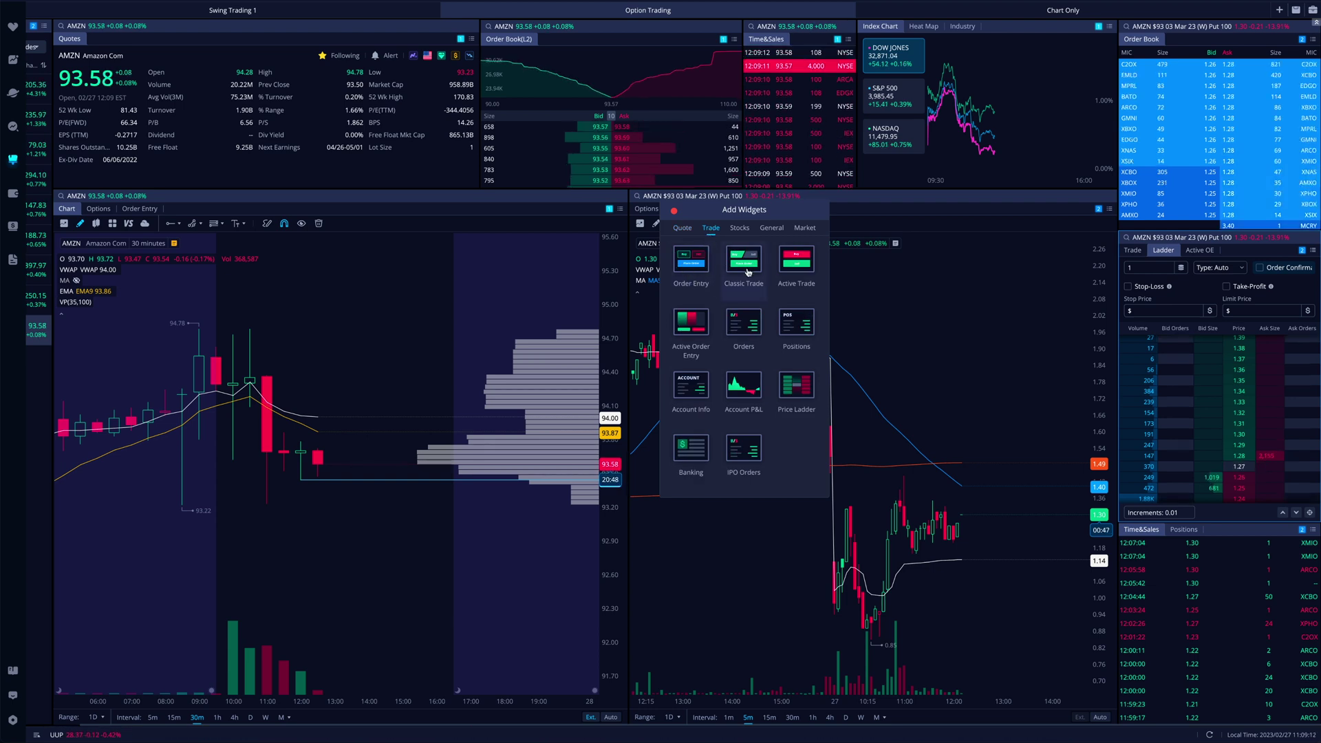
left_click(696, 339)
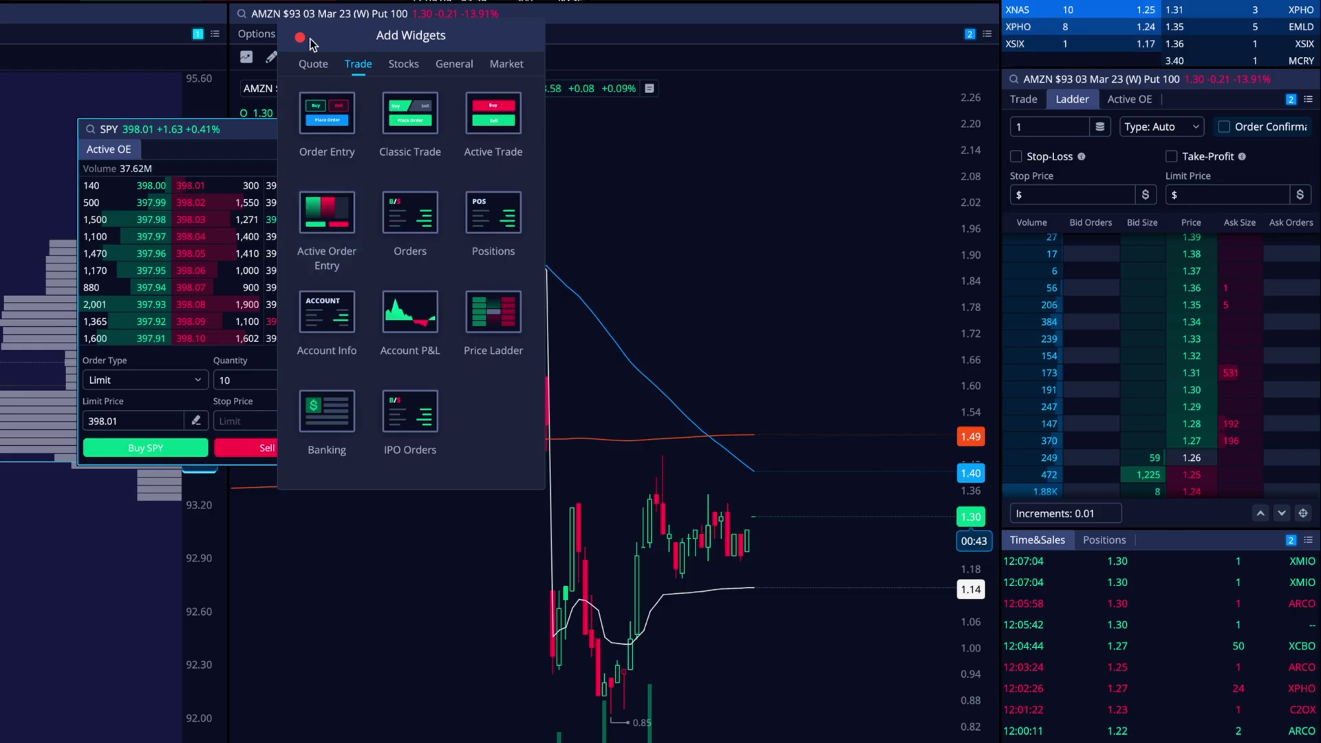
Close Add Widgets, move the SPY Active OE widget over the chart, and narrow its order-book columns.
left_click(298, 36)
left_click_drag(238, 134, 345, 169)
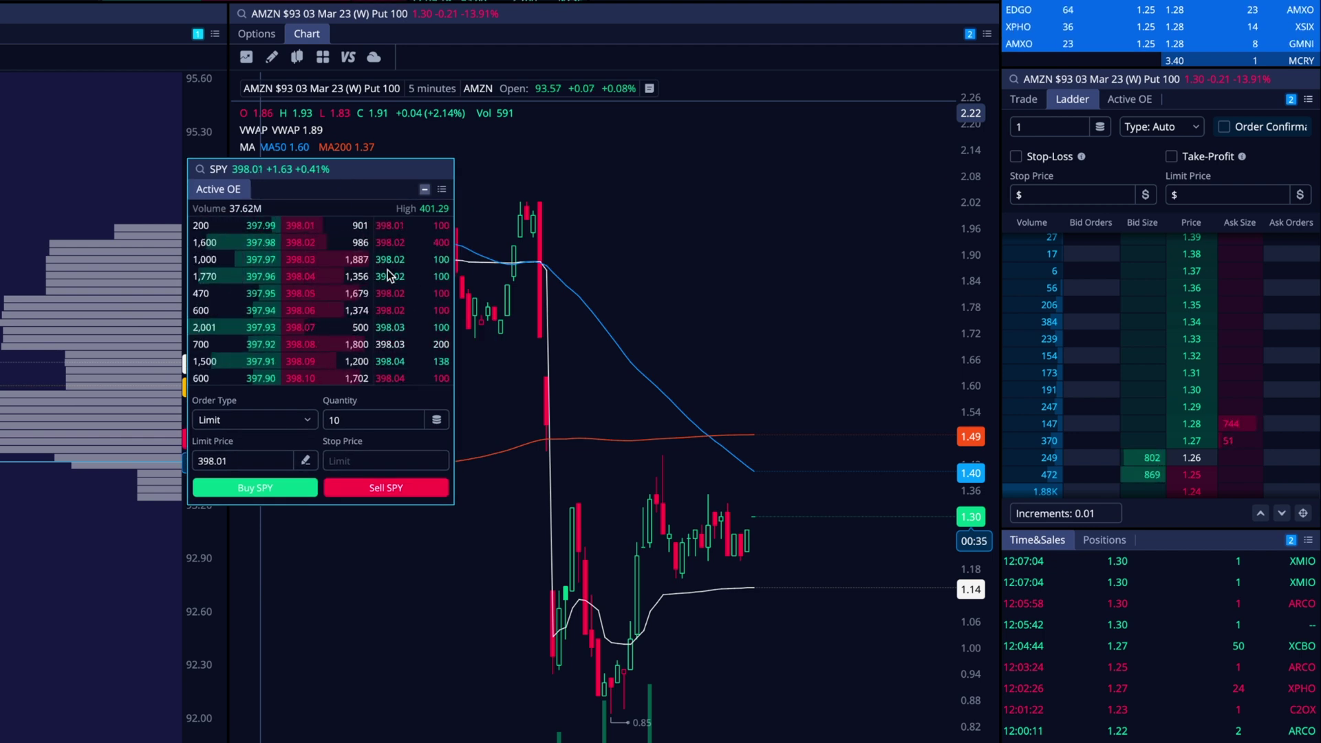
mouse_move(372, 242)
left_mouse_down()
mouse_move(348, 242)
mouse_move(389, 245)
left_mouse_up()
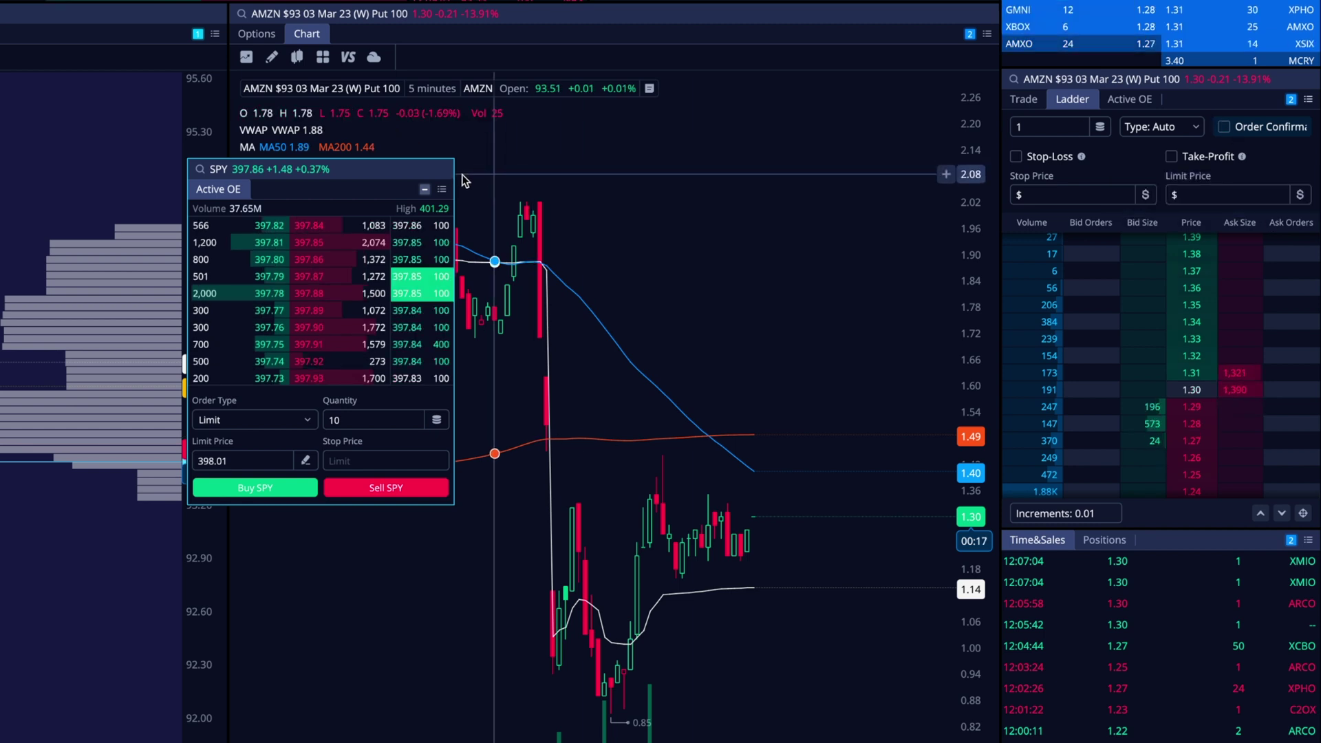
Remove the SPY Active OE widget and show Active OE for the AMZN put at 1.30.
left_click(441, 189)
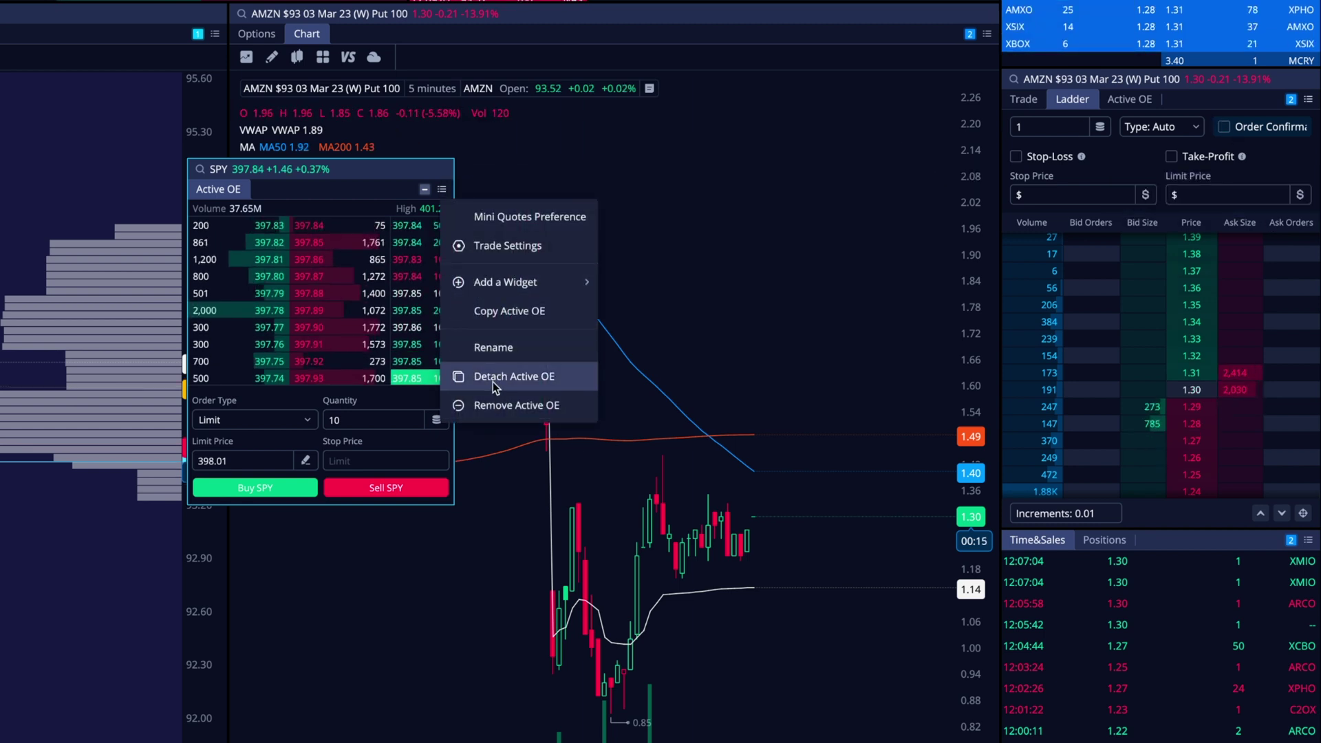
left_click(509, 405)
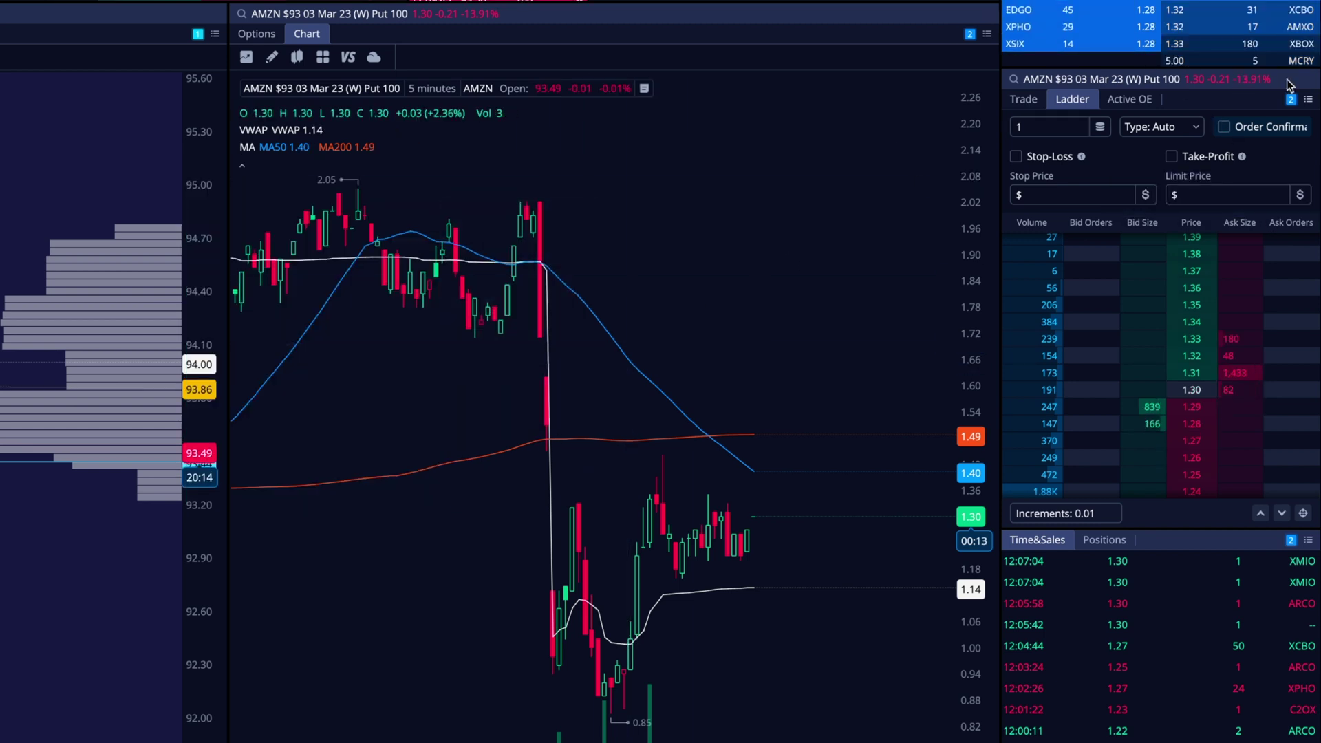
left_click(1140, 101)
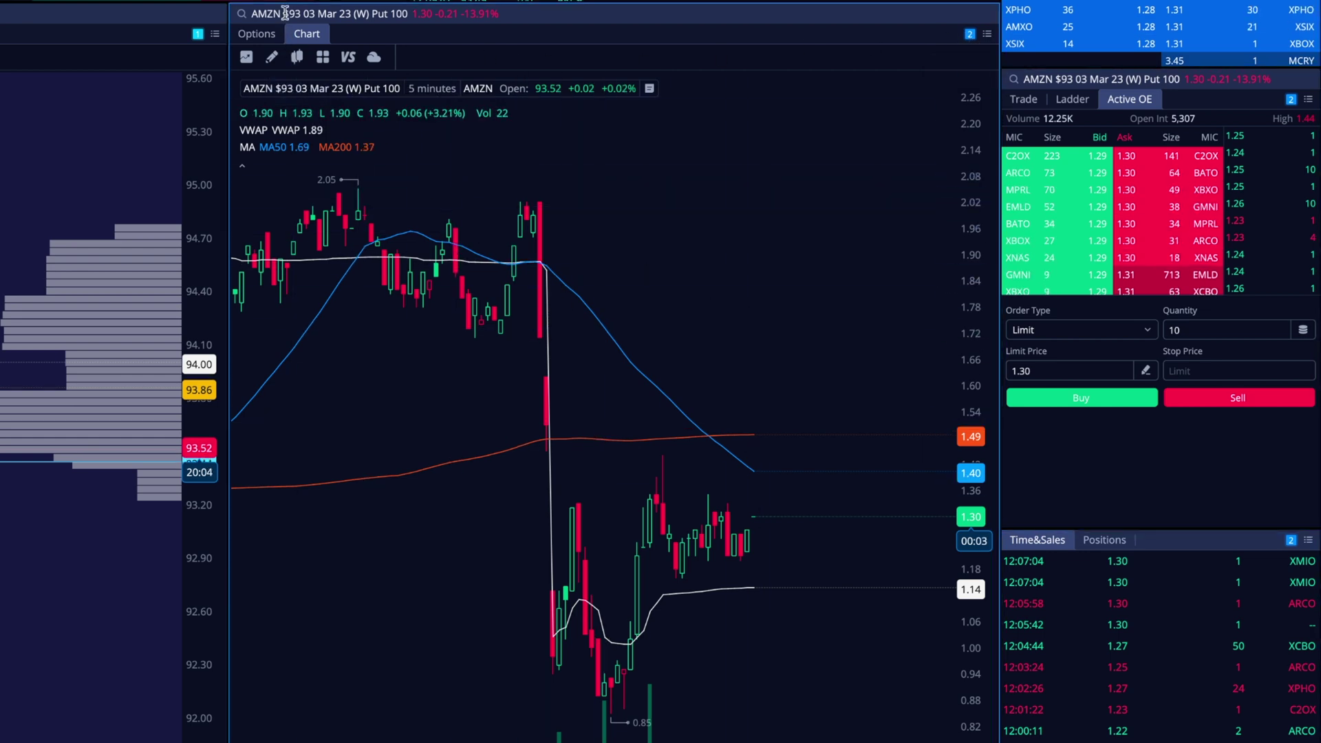
left_click(257, 34)
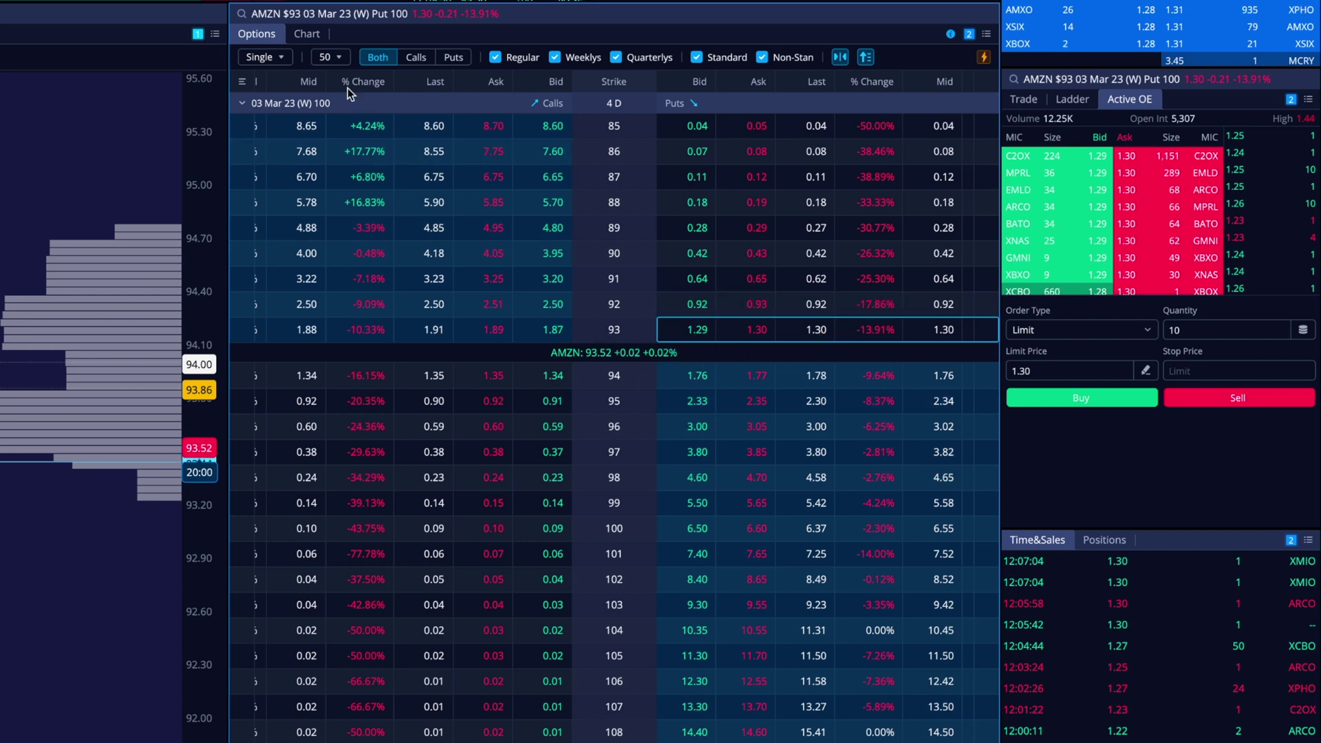
left_click(303, 35)
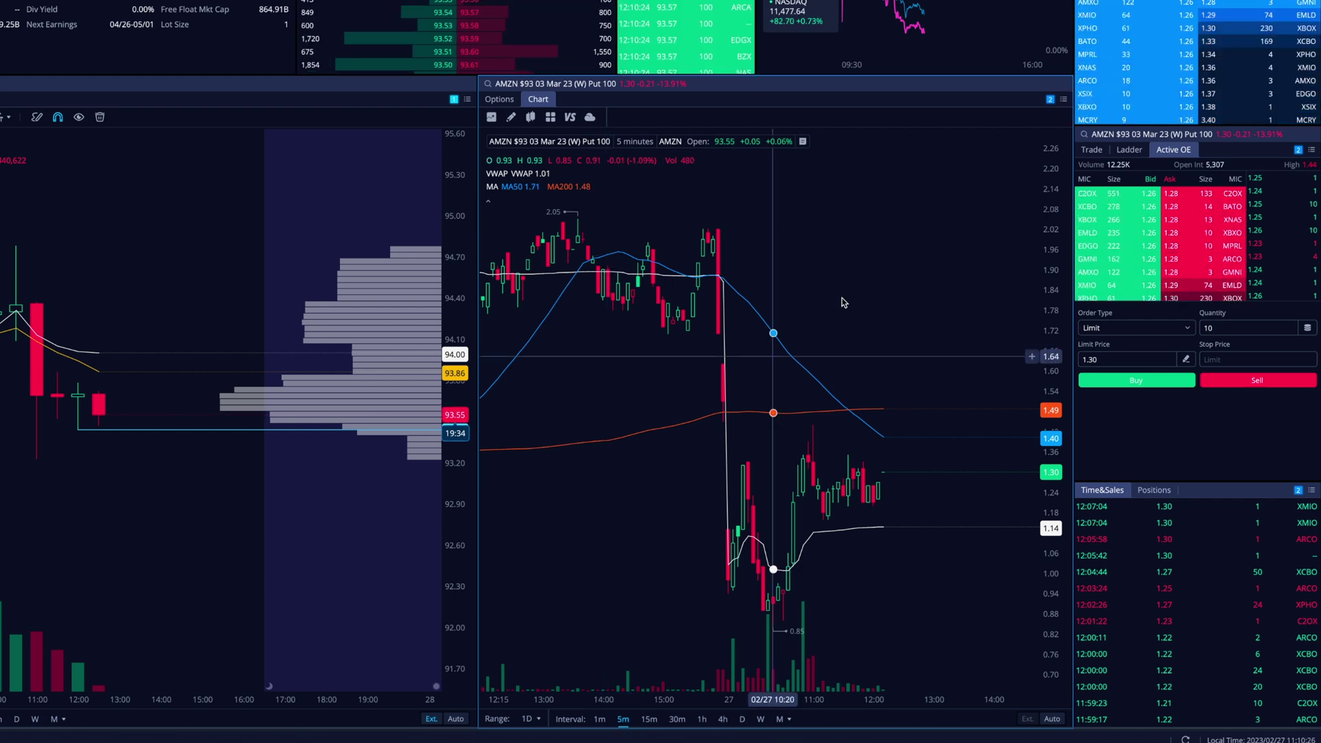
Change the AMZN put limit price to 1.25, shown as a level on the zoomed chart.
scroll(785, 326, "up", 3)
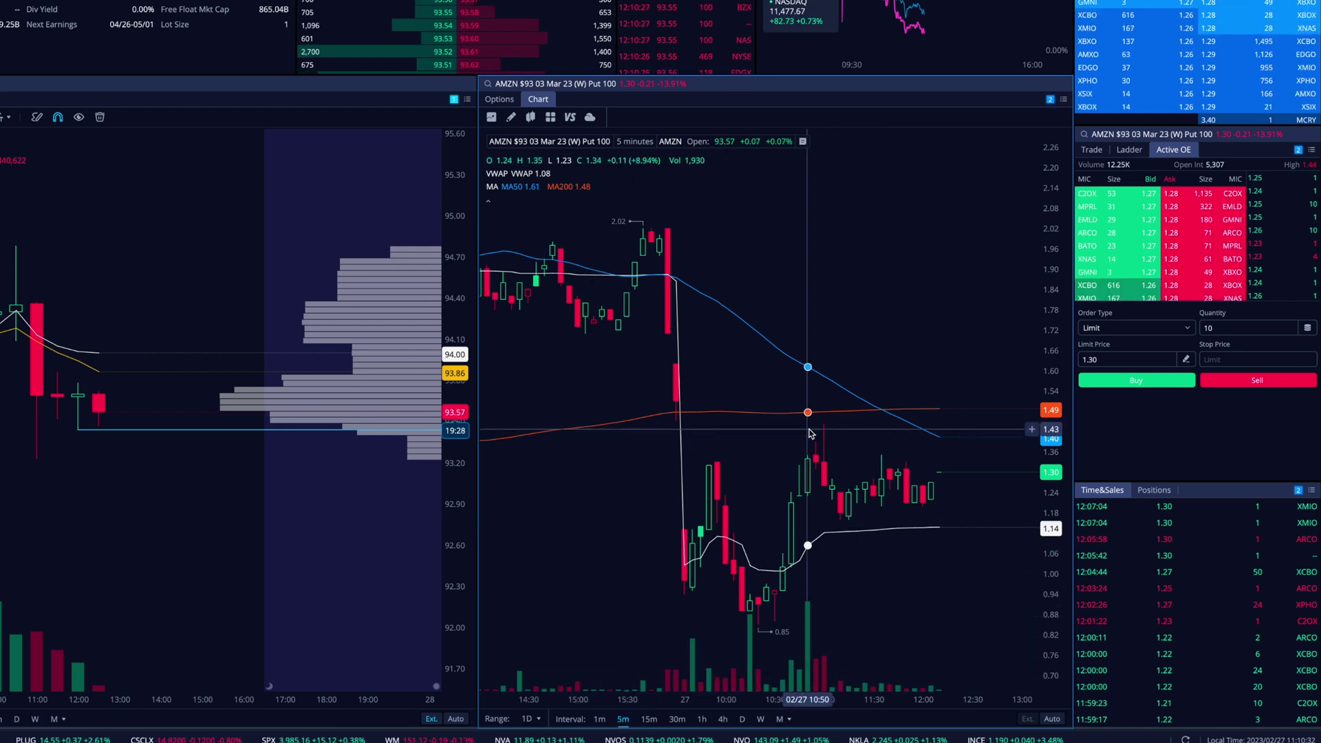
left_click_drag(809, 432, 649, 275)
left_click_drag(560, 275, 645, 251)
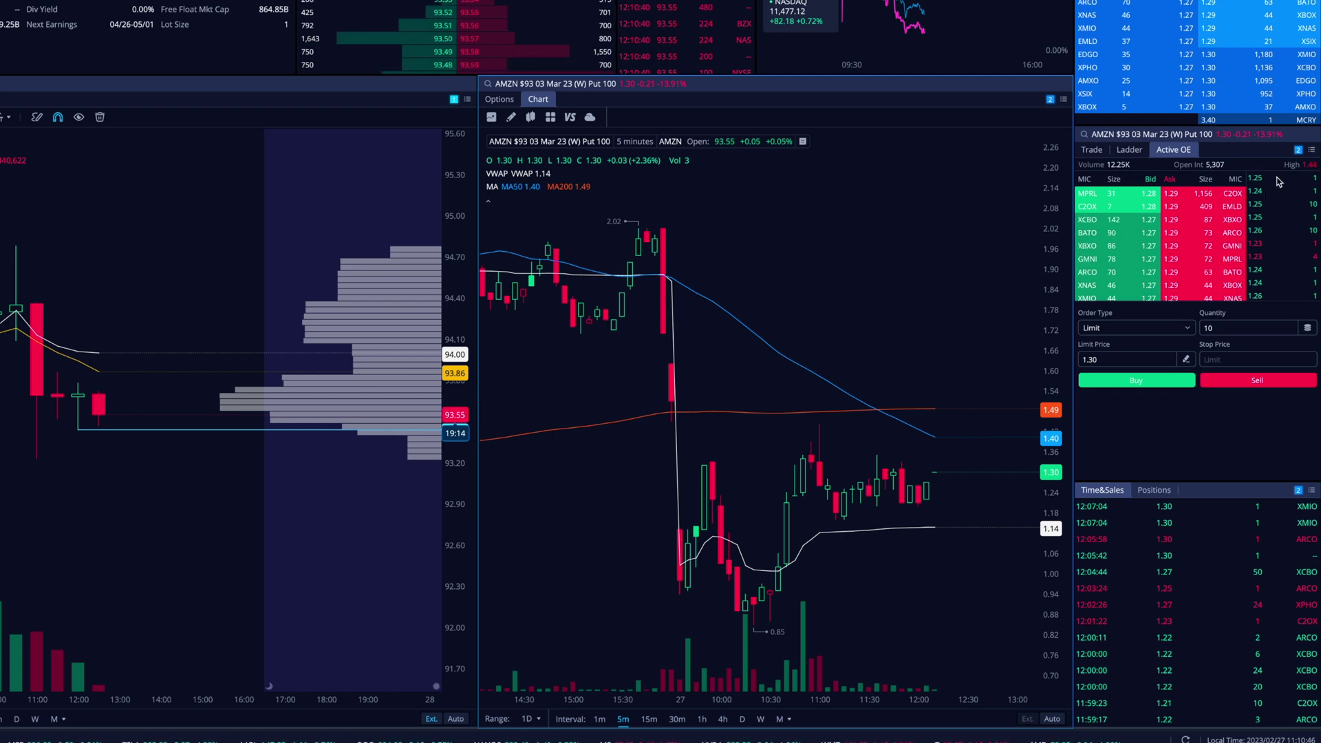
key("BackSpace")
key("BackSpace")
type("25")
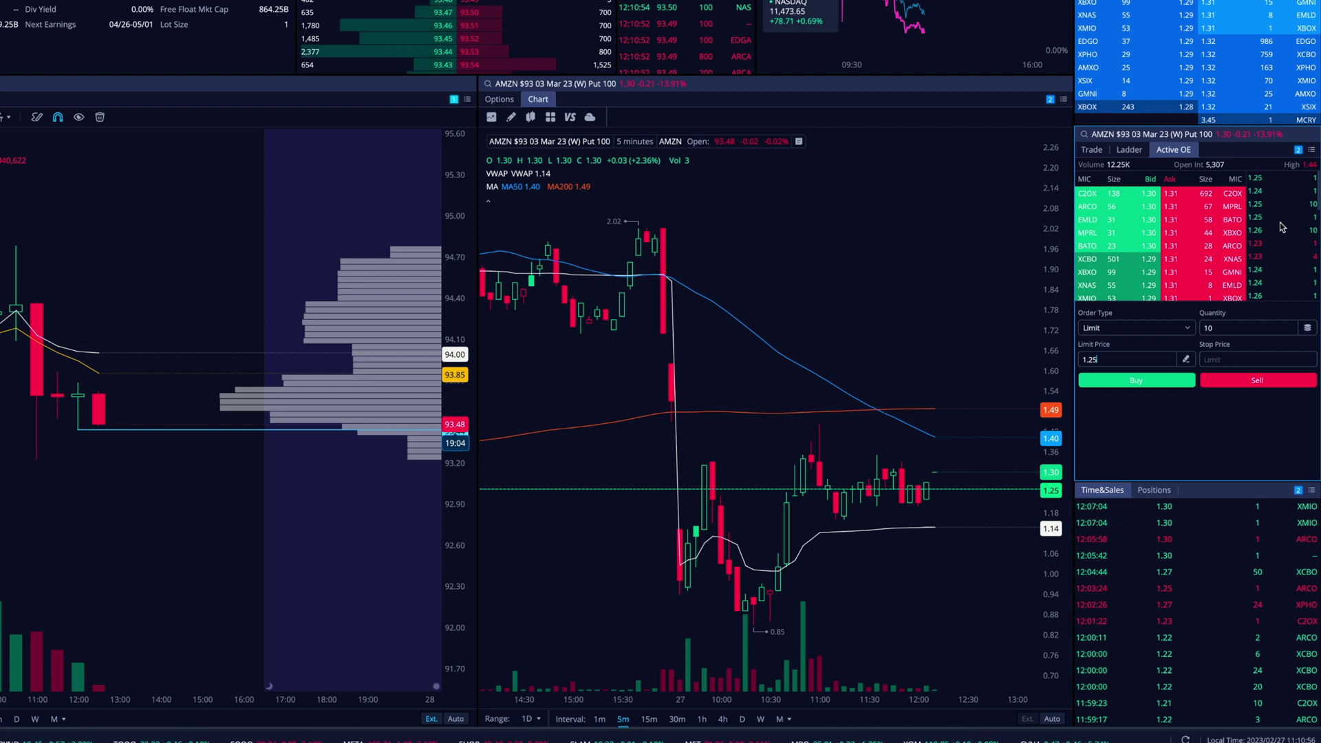
Try buying 5 AMZN $93 puts with a market order.
left_click(1142, 332)
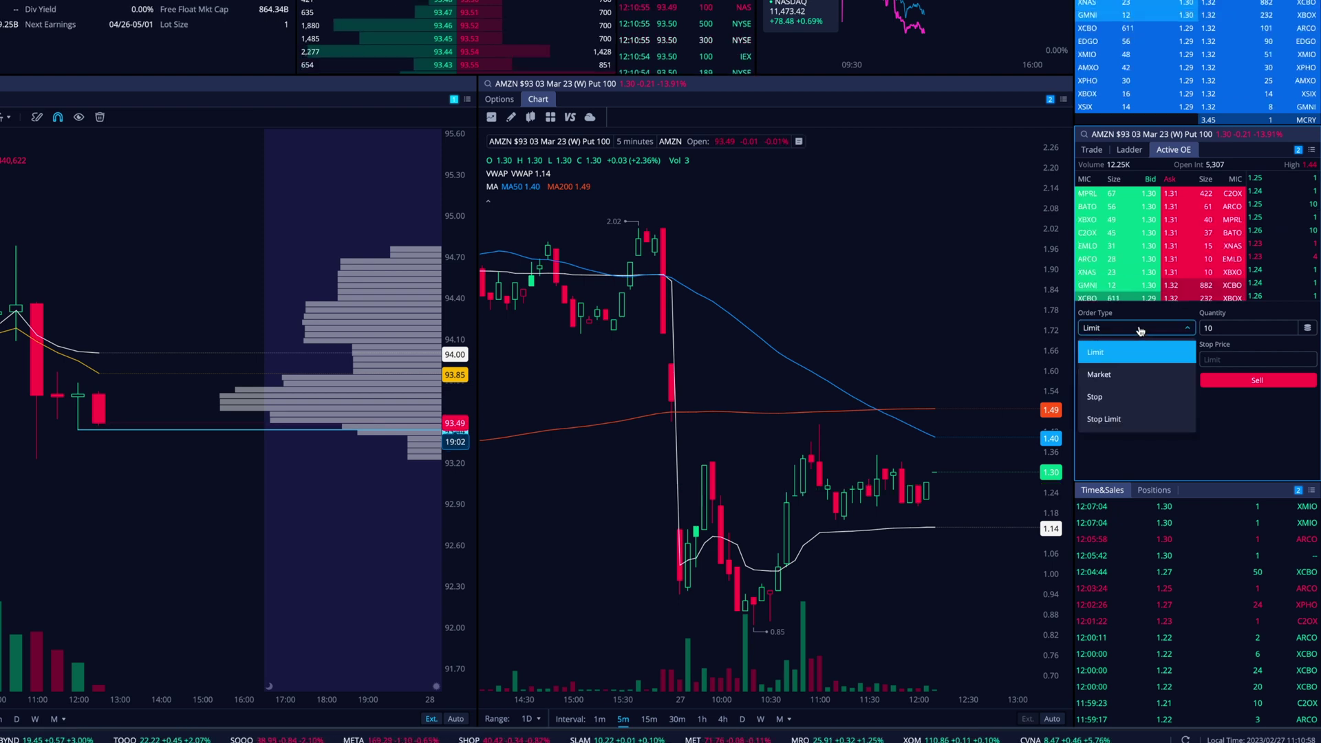
left_click(1114, 374)
left_click(1224, 325)
type("5")
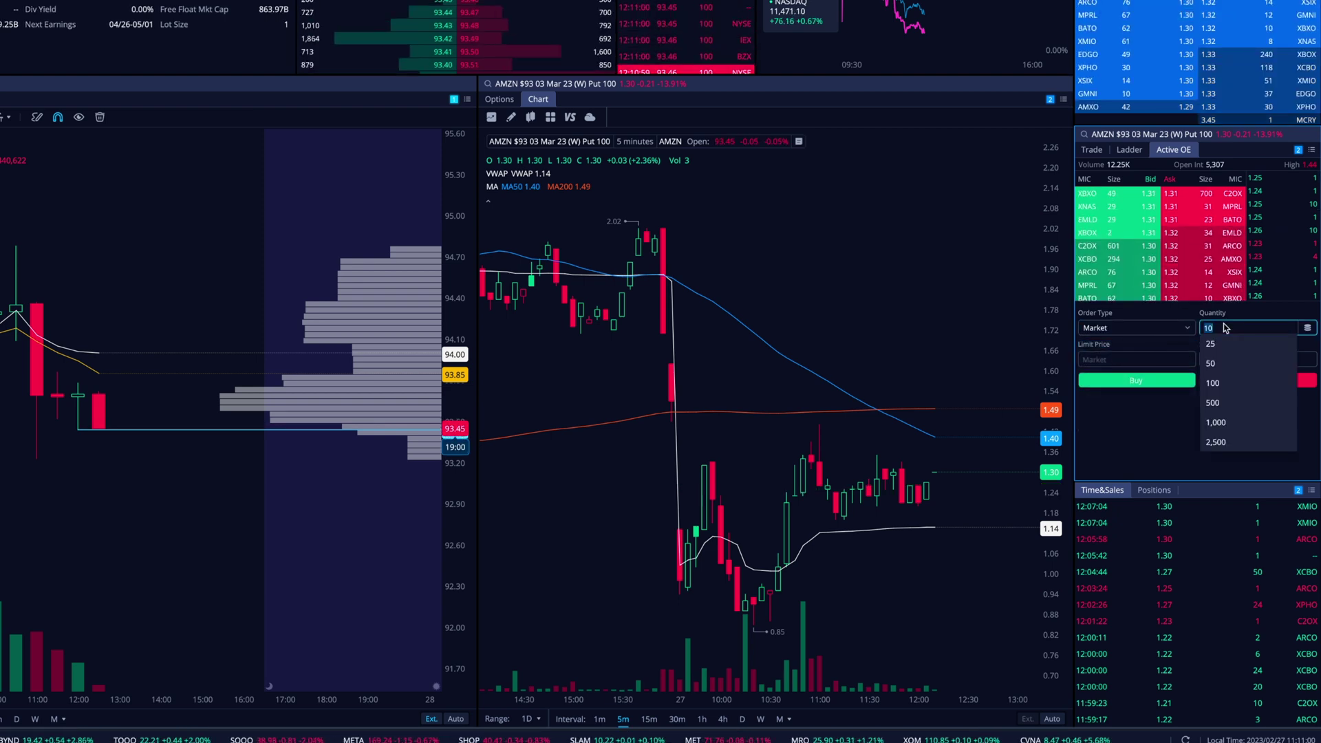
left_click(1133, 380)
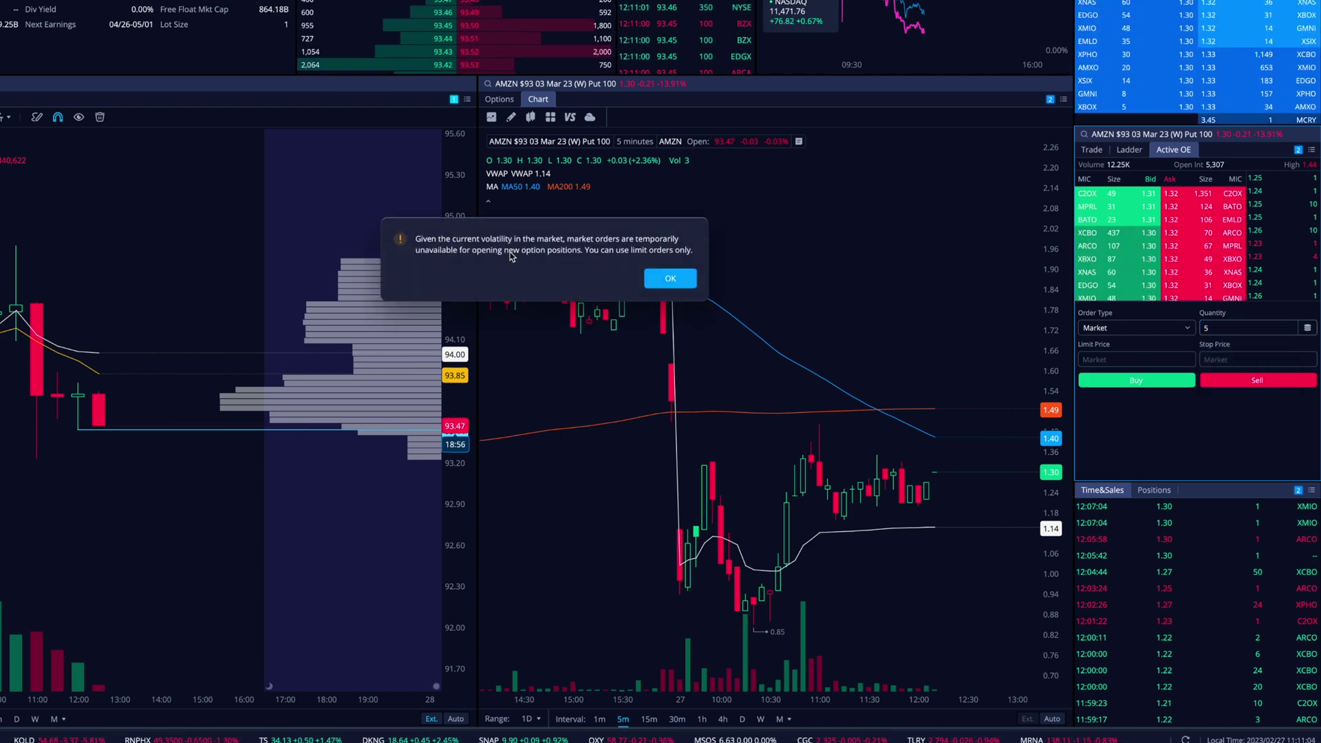
Dismiss the volatility warning and buy the 5 puts with a limit order at 1.32.
left_click(673, 273)
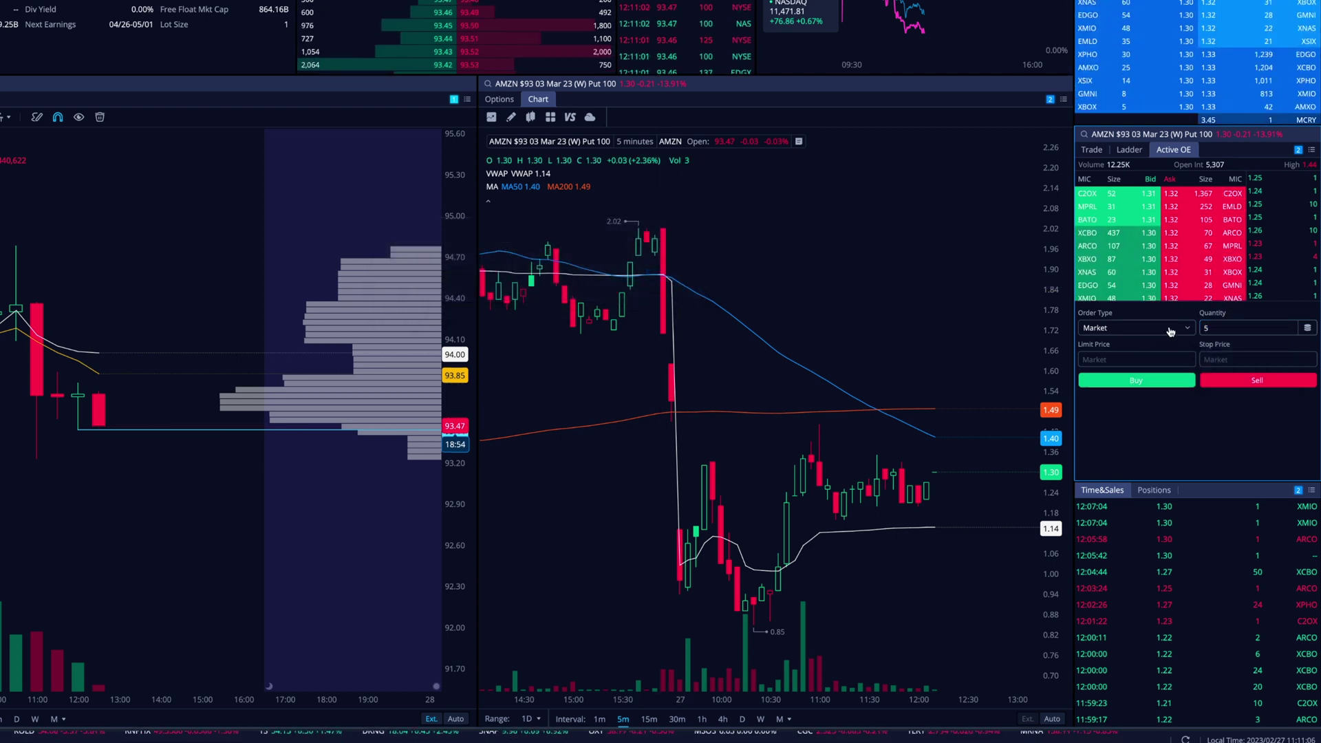
left_click(1154, 328)
left_click(1104, 352)
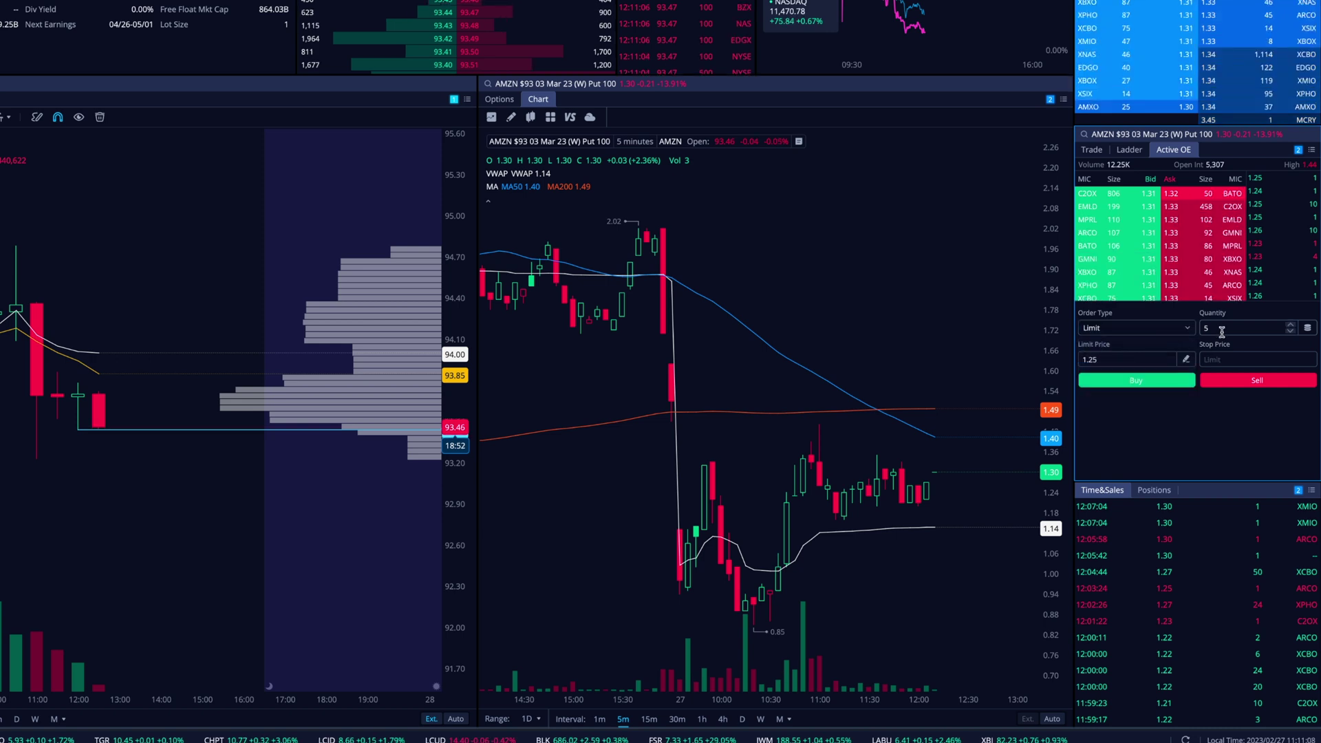
left_click(1126, 359)
key("BackSpace")
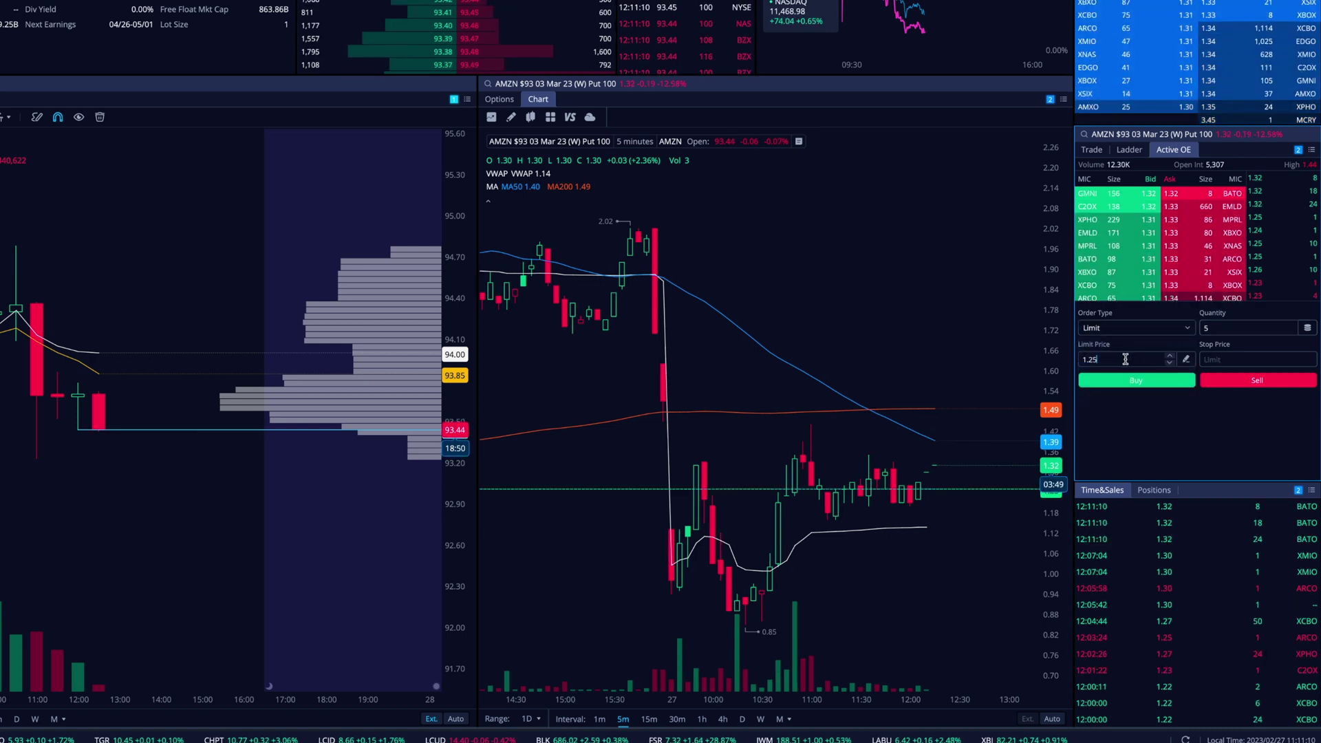
key("BackSpace")
key("BackSpace")
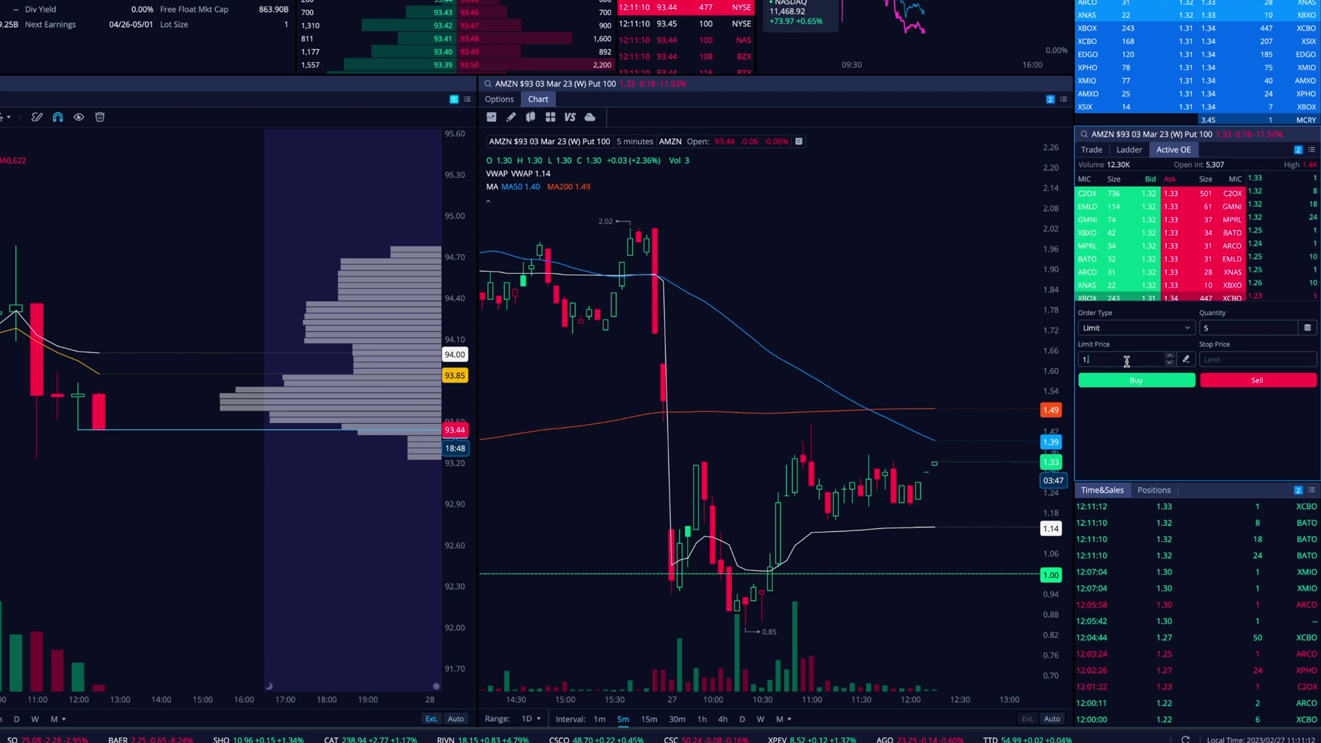
type(".32")
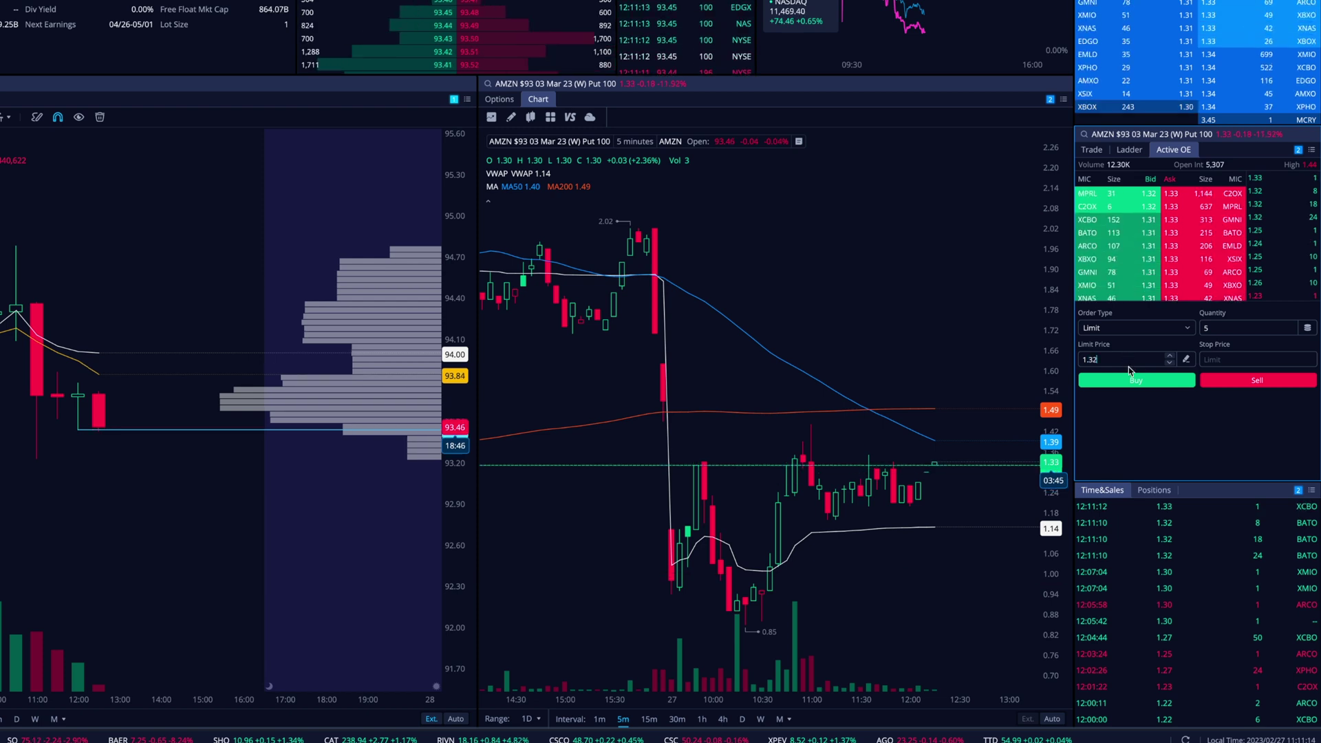
left_click(1130, 378)
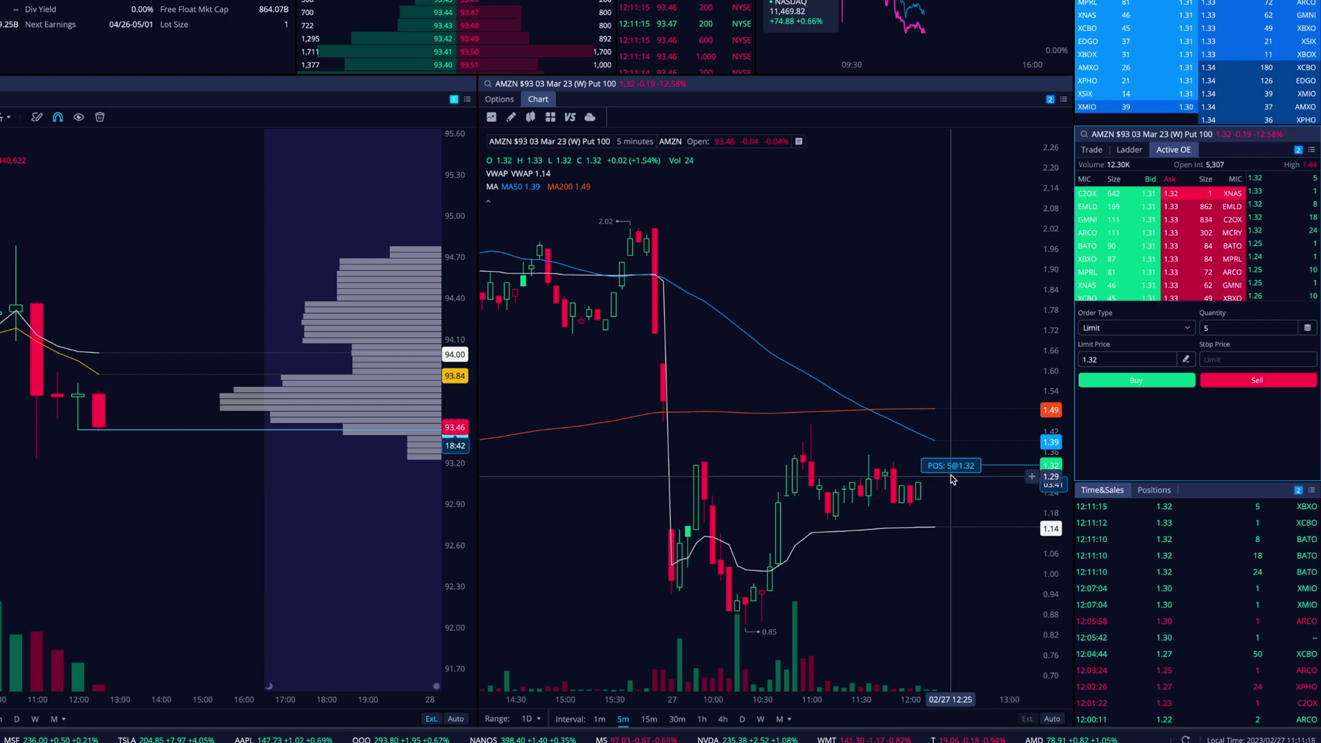
Change the 5-contract order type from Limit to Market.
scroll(951, 495, "down", 2)
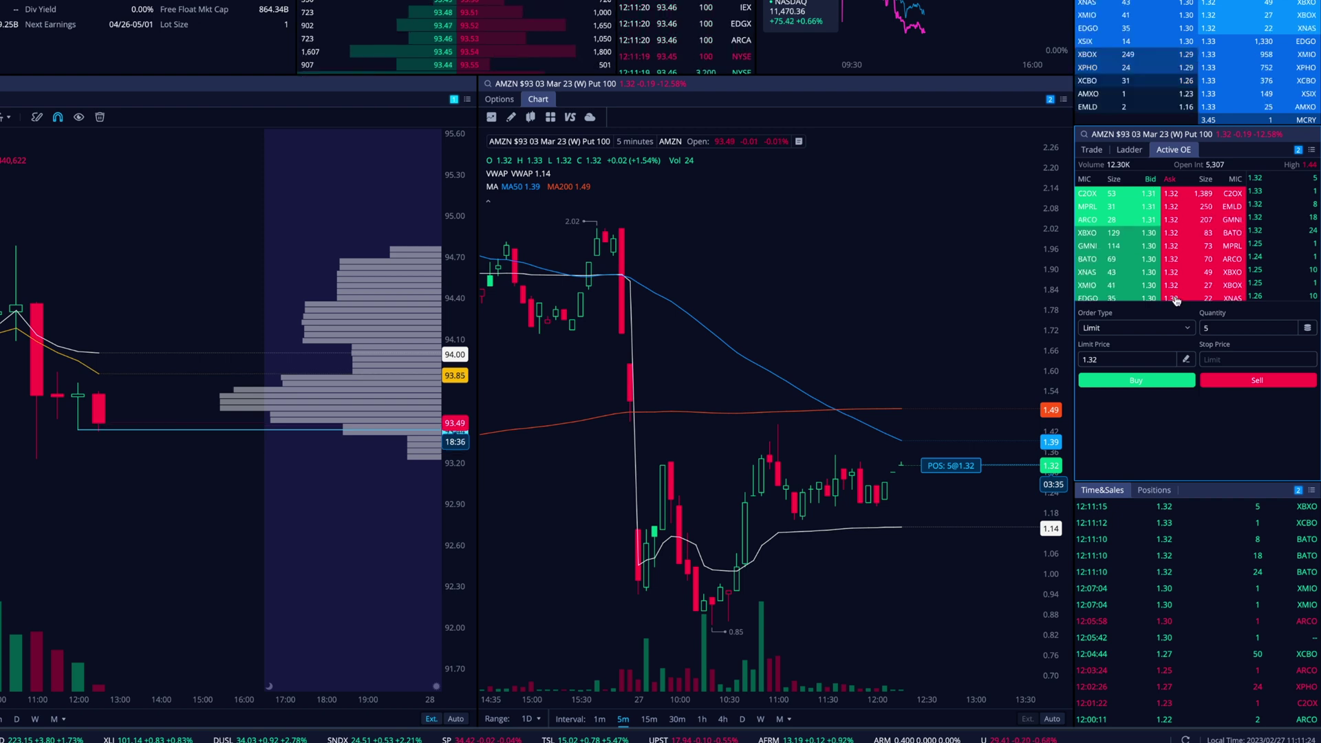
left_click(1133, 335)
left_click(1117, 366)
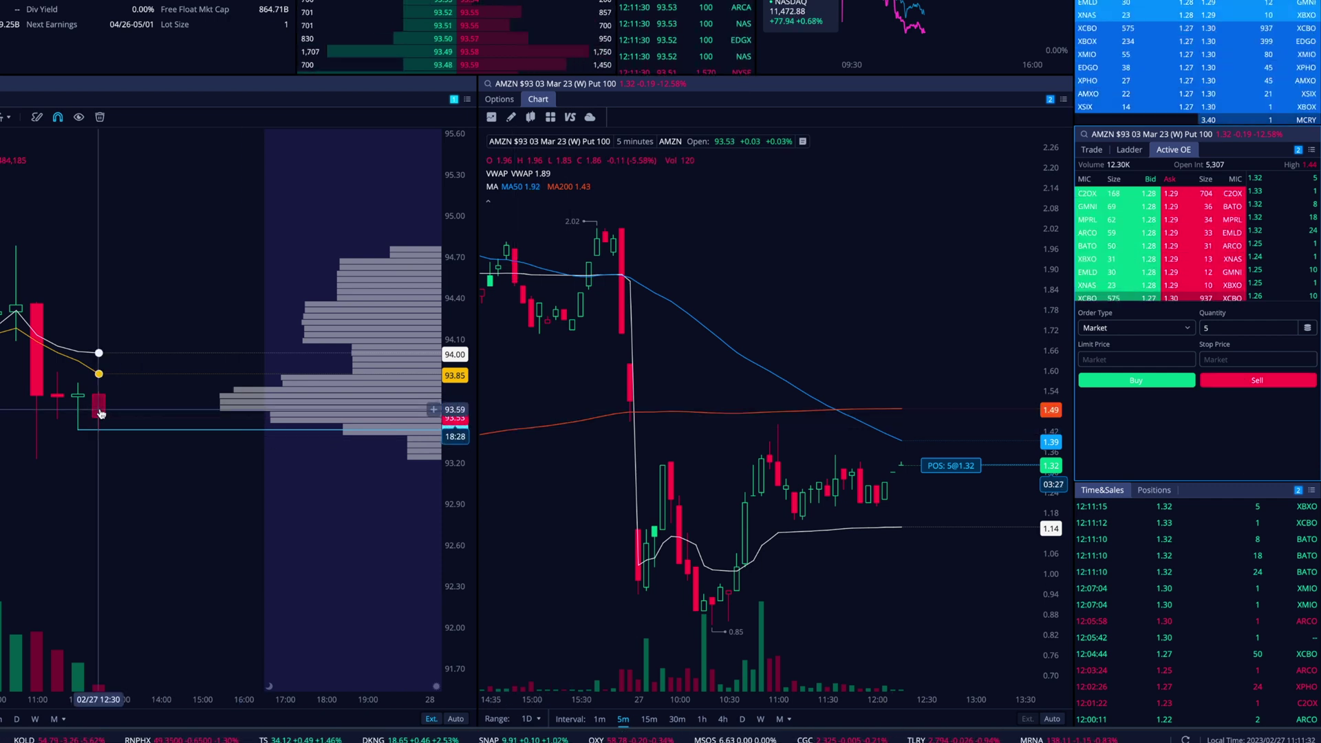
scroll(99, 413, "up", 1)
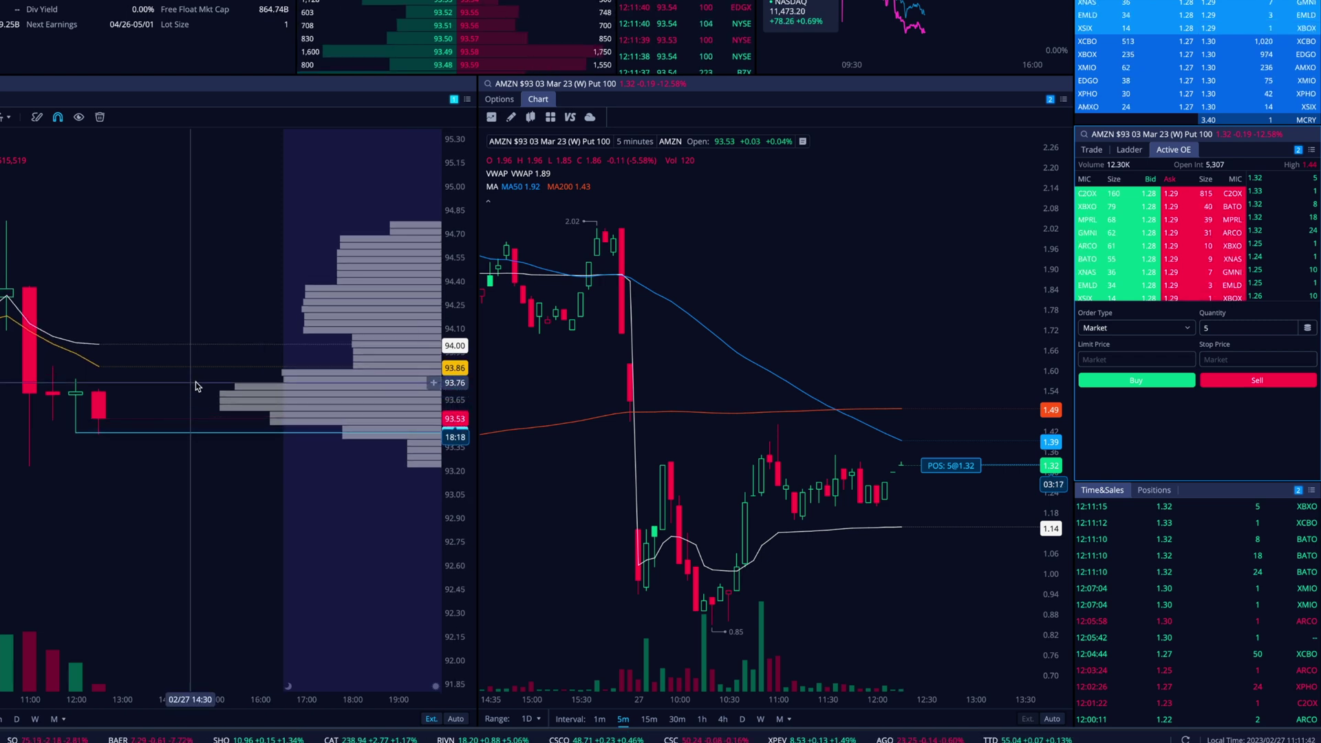
Set quantity to 1 with Market order type and sell one AMZN put contract.
left_click(1230, 329)
type("1")
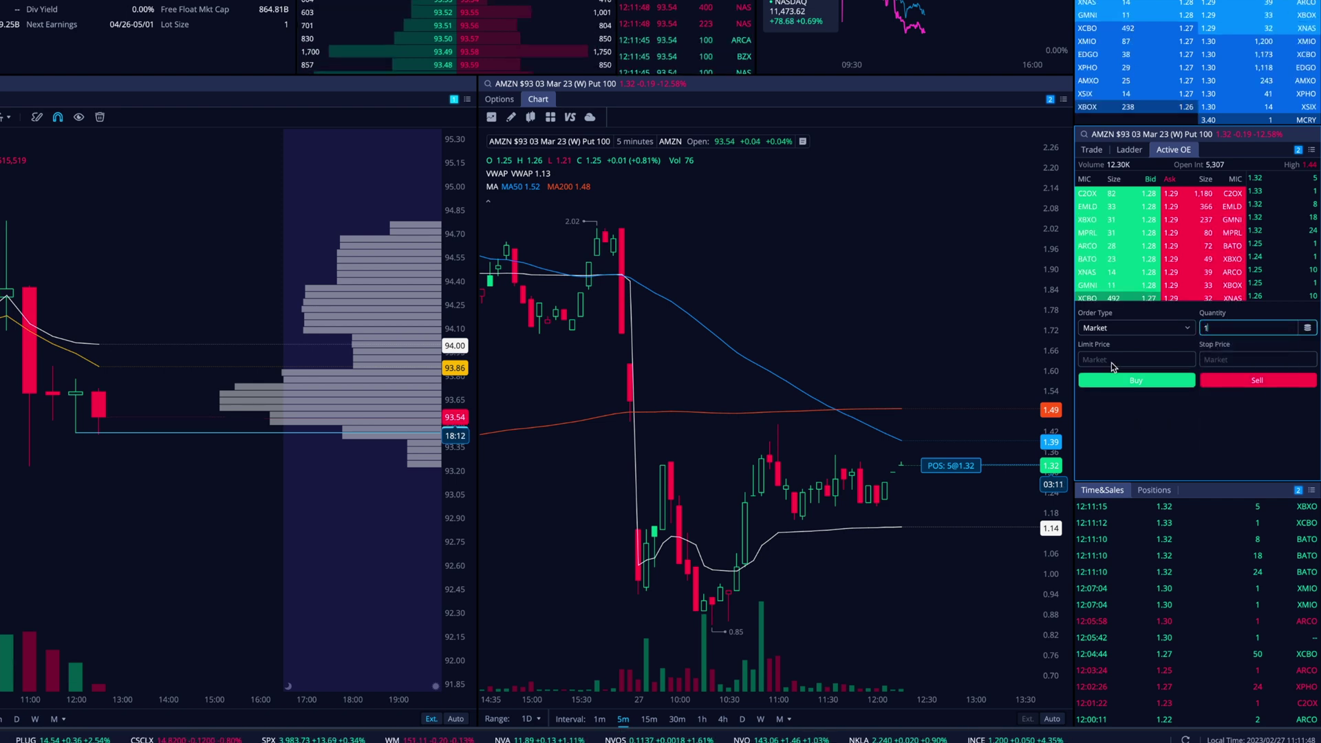
left_click(1162, 329)
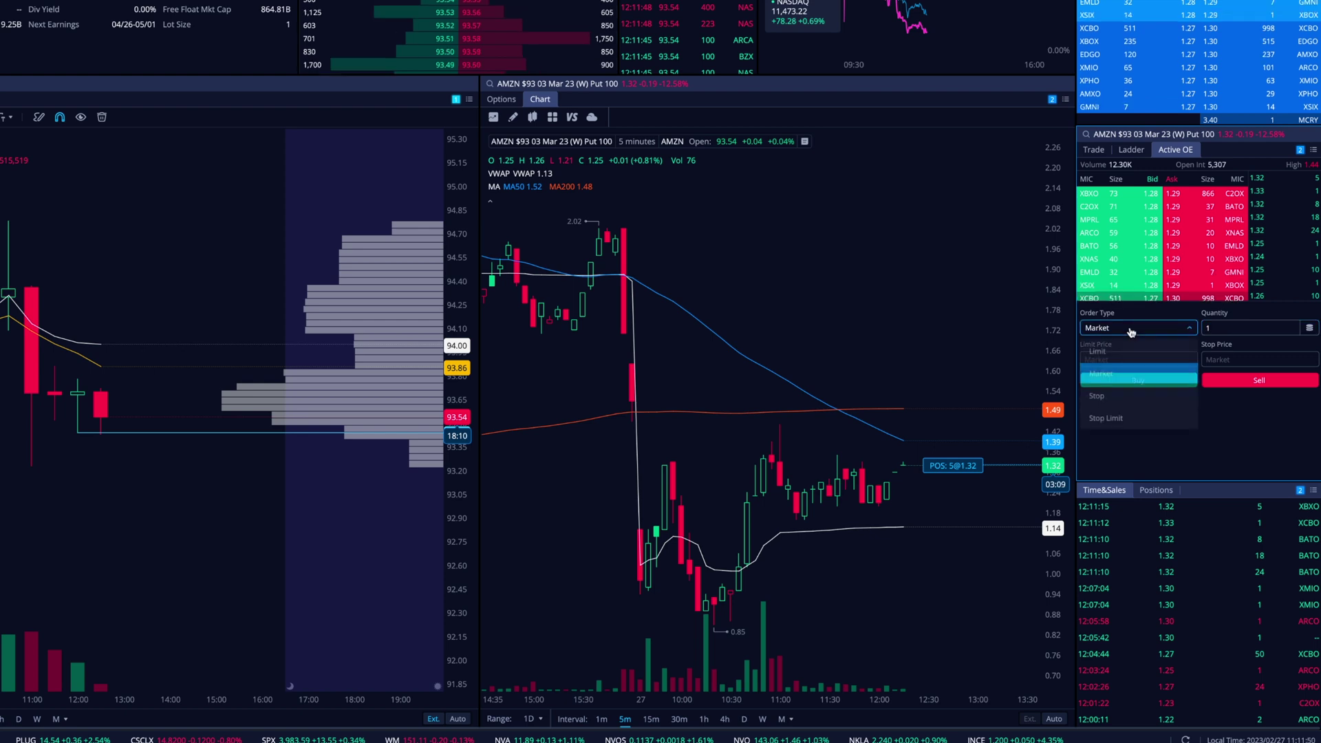
left_click(1230, 328)
left_click(1230, 328)
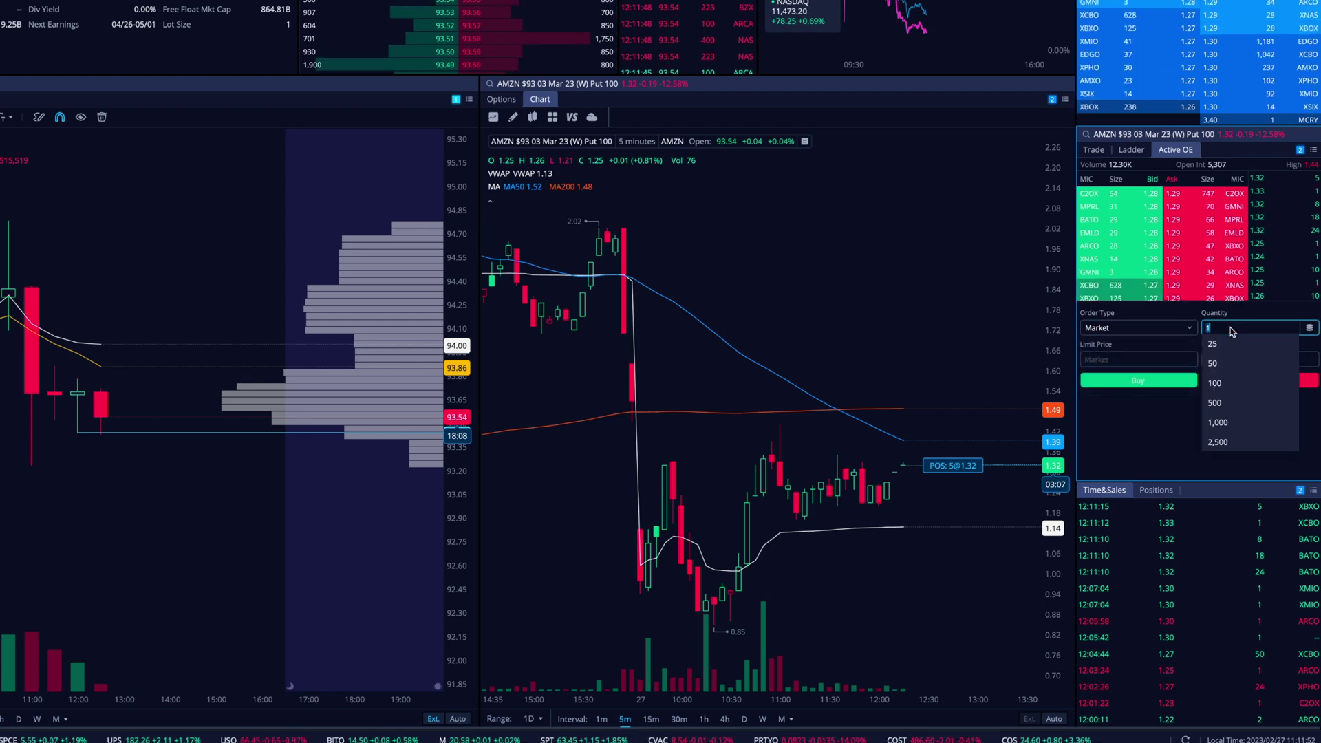
left_click(1256, 397)
left_click(1256, 383)
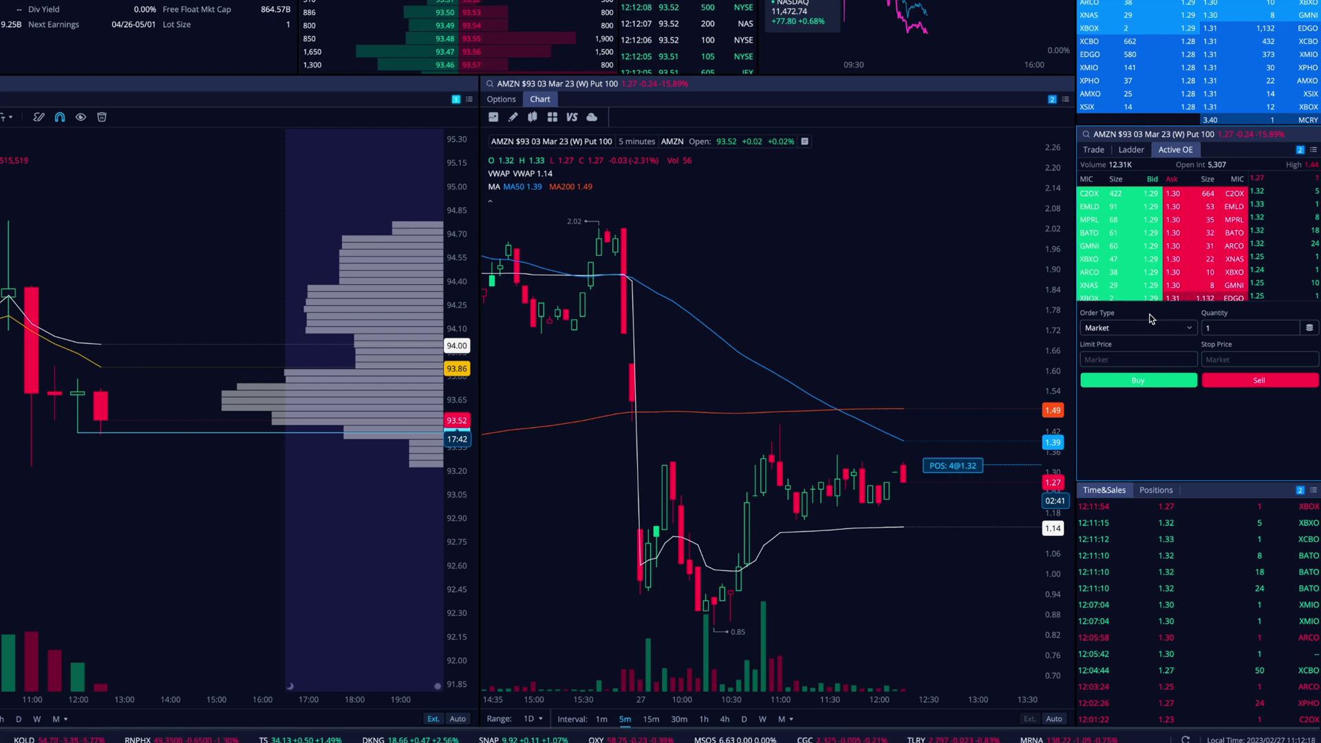
Cycle Order Type through Limit and Stop to Stop Limit, with limit 1.32 and stop 1.30.
left_click(1110, 331)
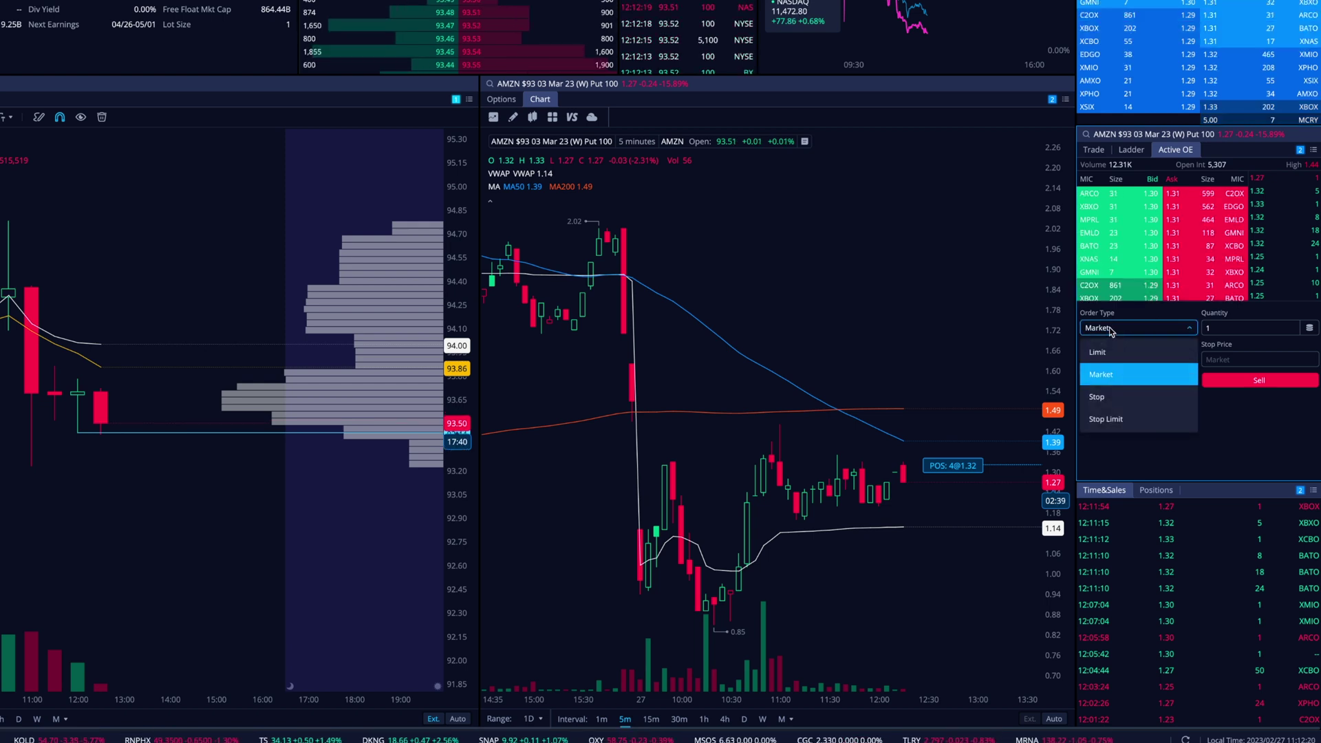
left_click(1101, 351)
left_click(1127, 329)
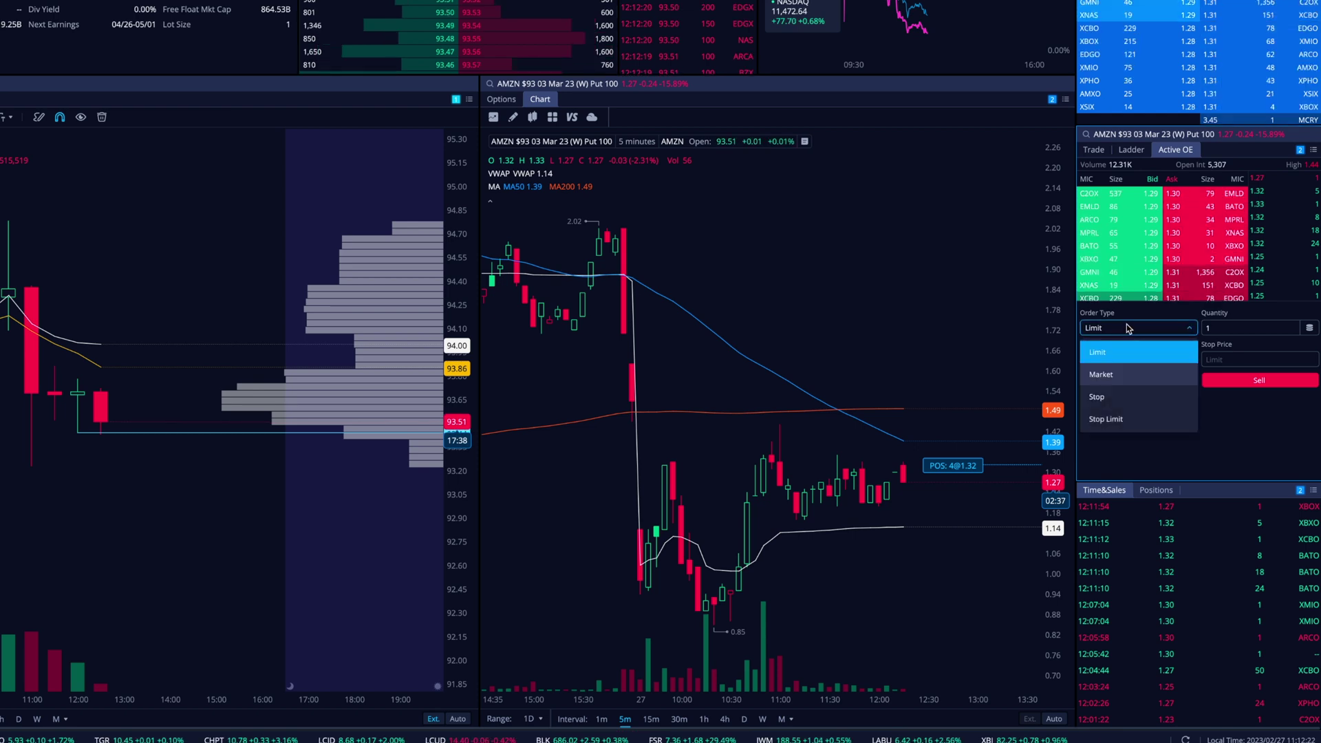
left_click(1112, 394)
left_click(1117, 329)
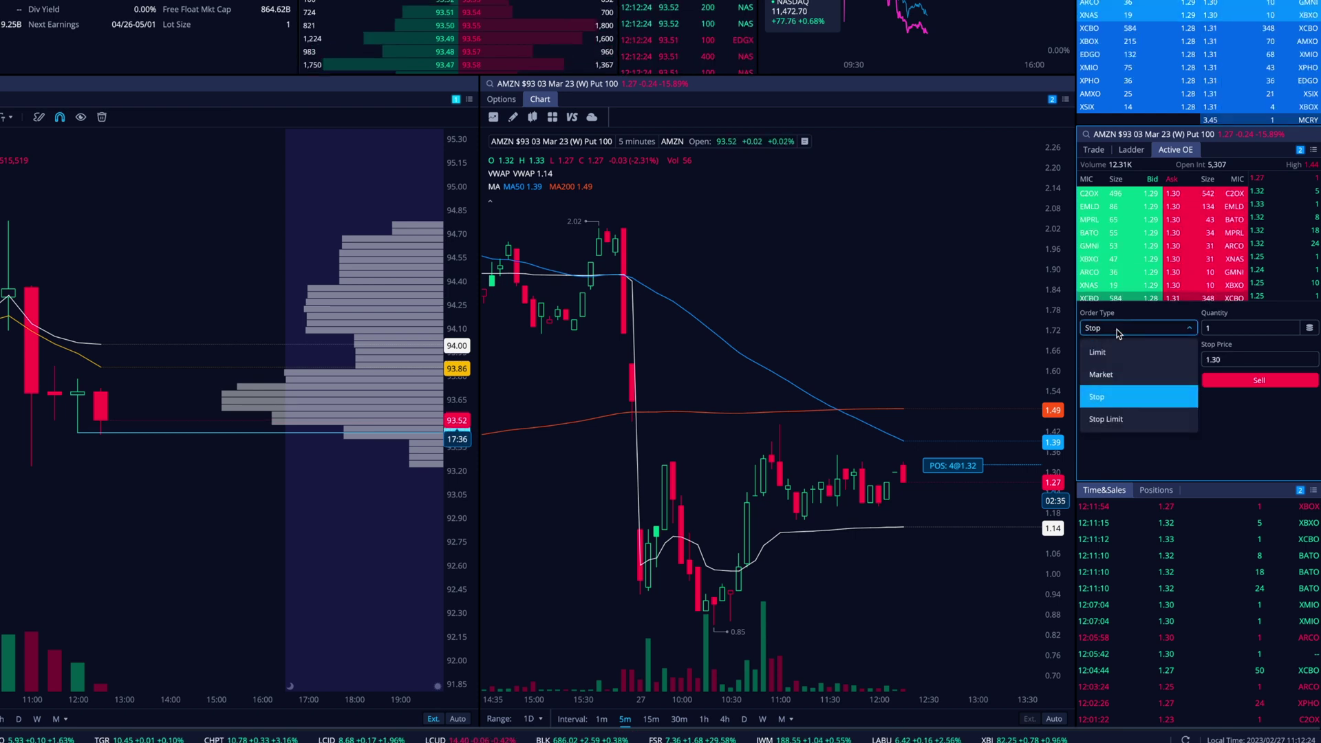
left_click(1107, 418)
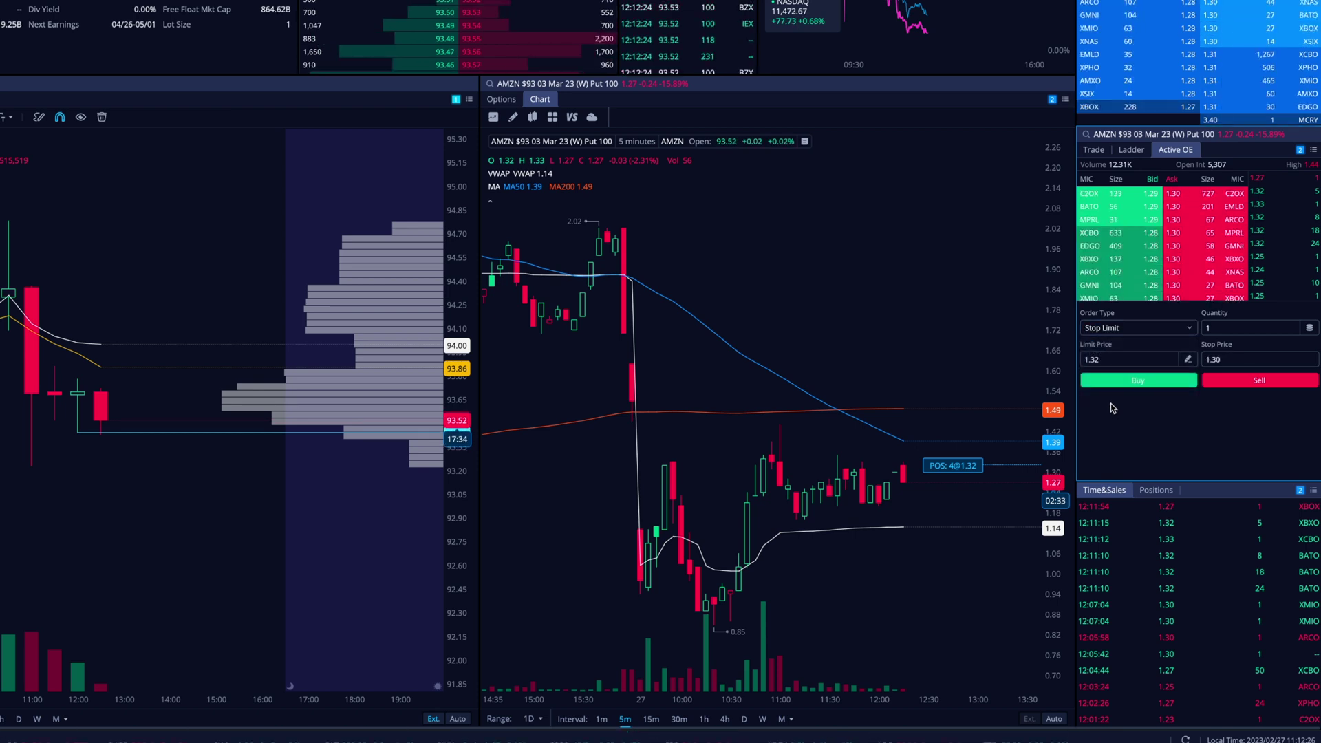
left_click(1171, 359)
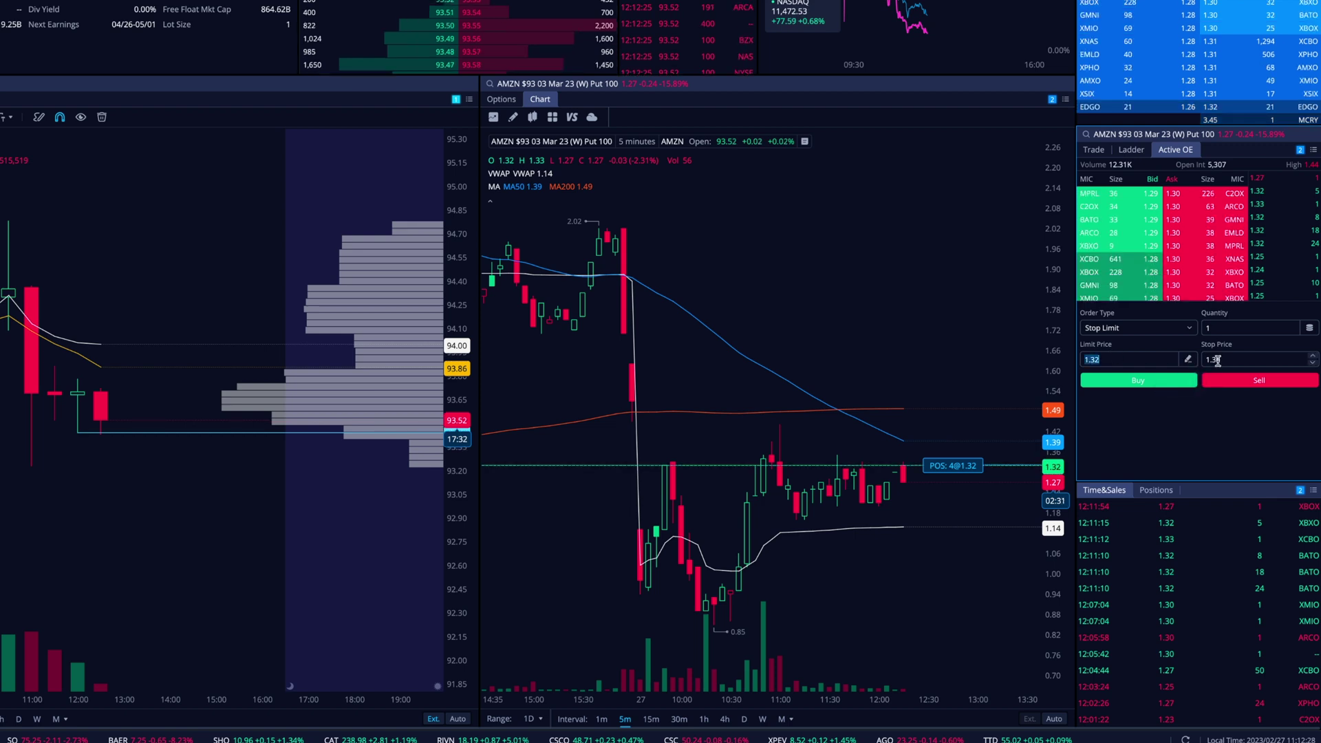
left_click(1217, 359)
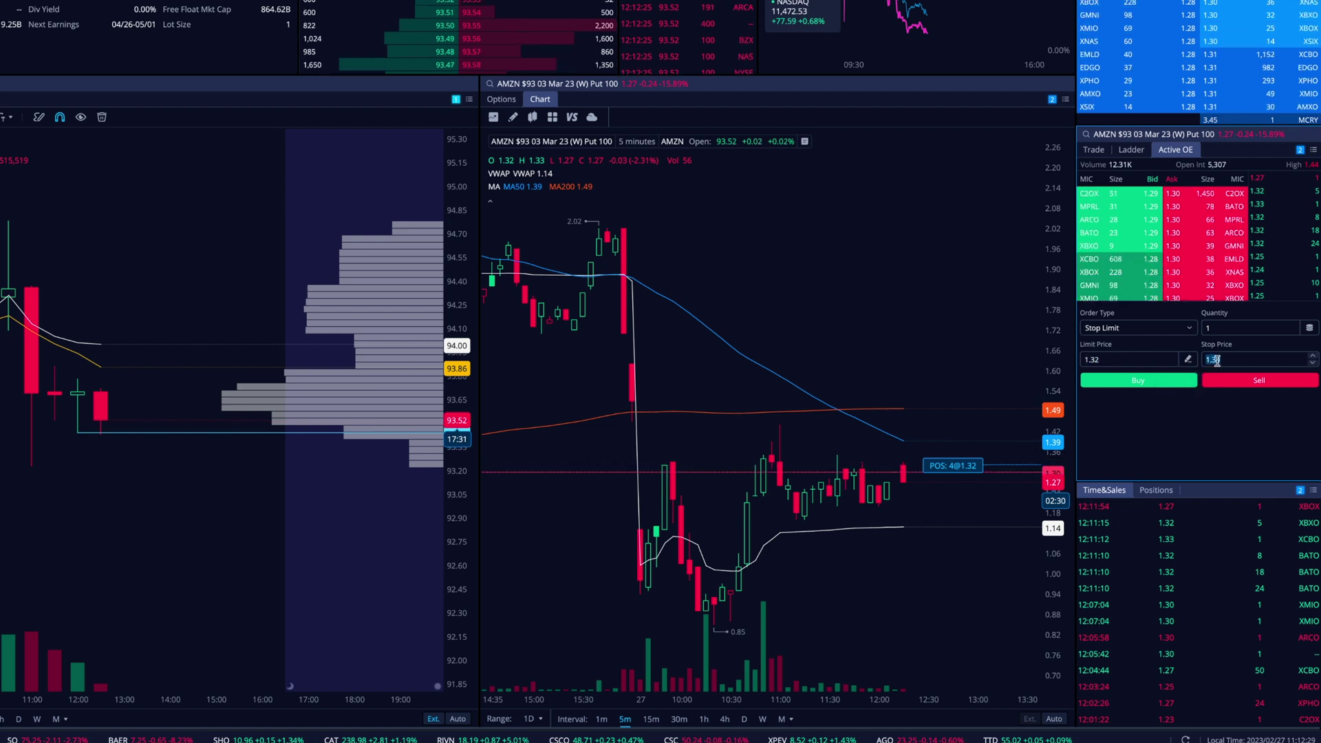
left_click(1181, 455)
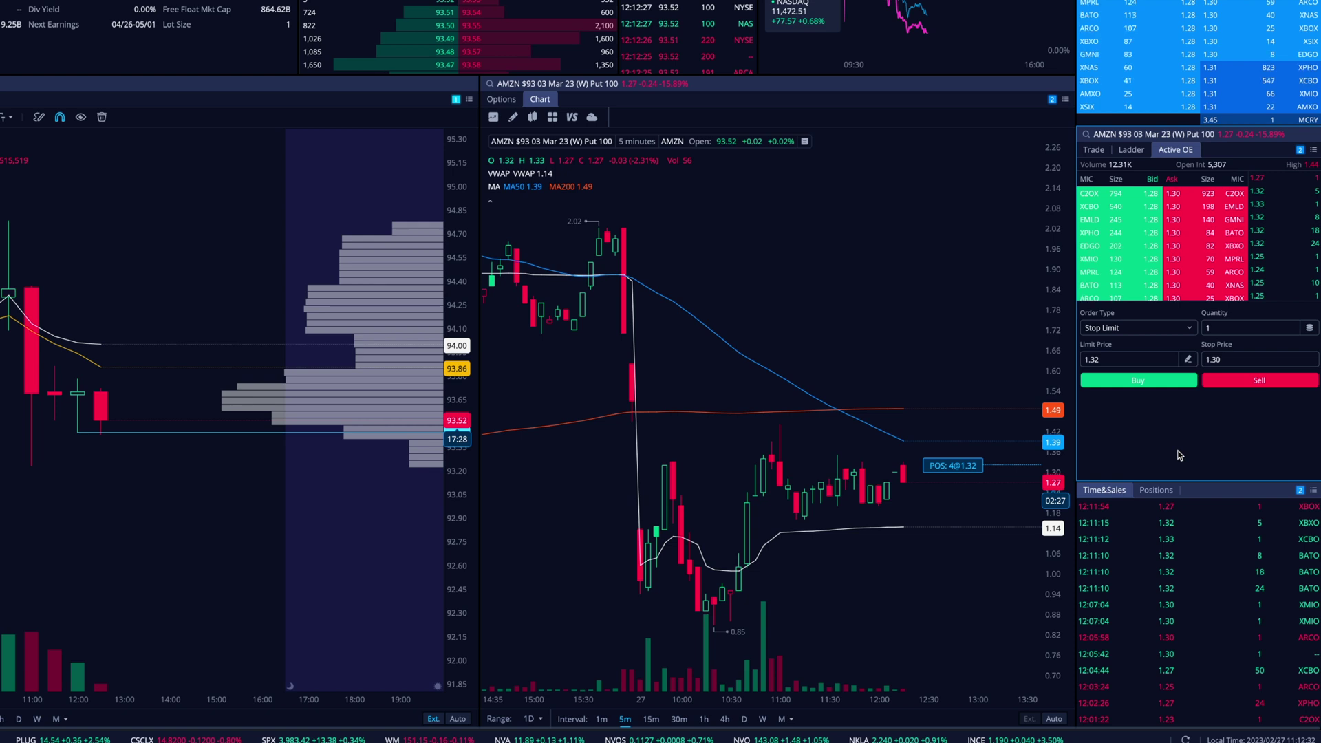